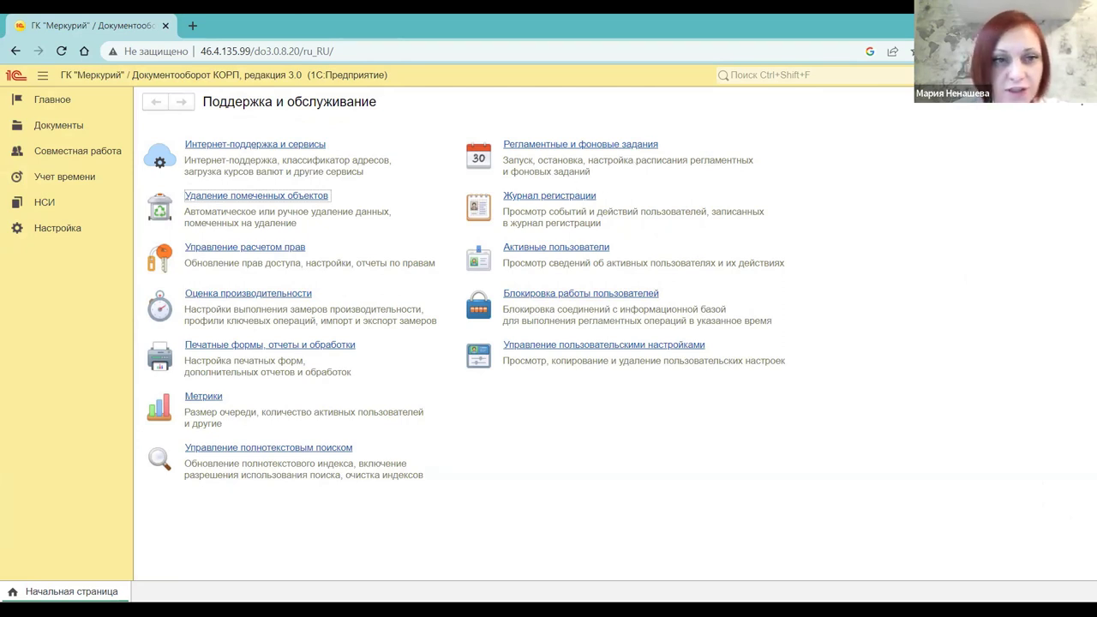
# Sign out of the administrator session, sign in under the director's account and dismiss the meeting reminder.
pyautogui.click(1072, 74)
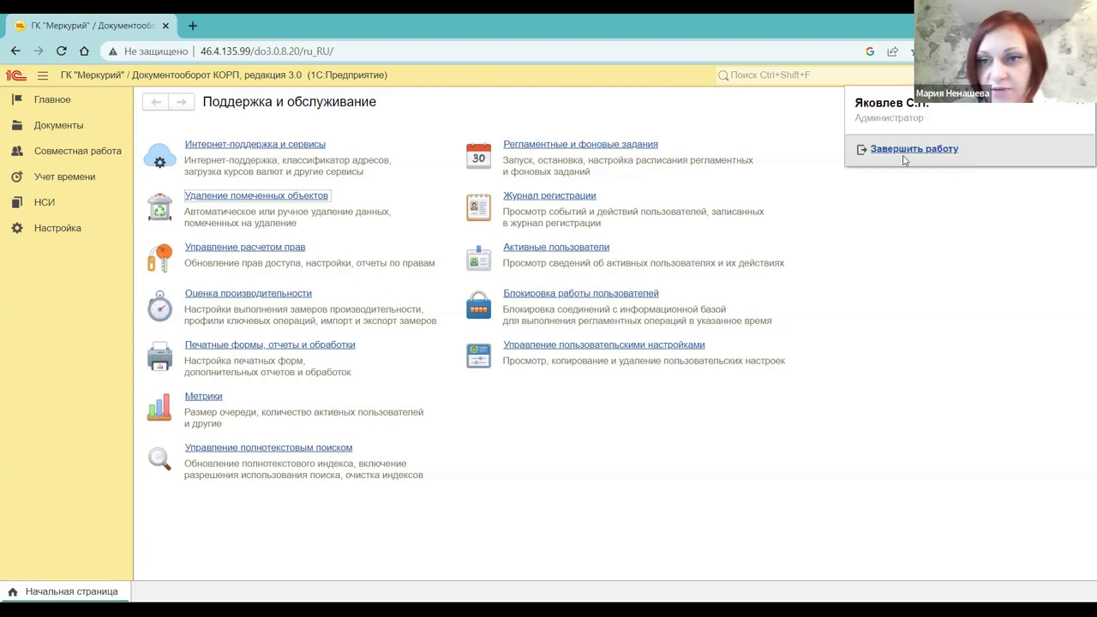
pyautogui.click(914, 149)
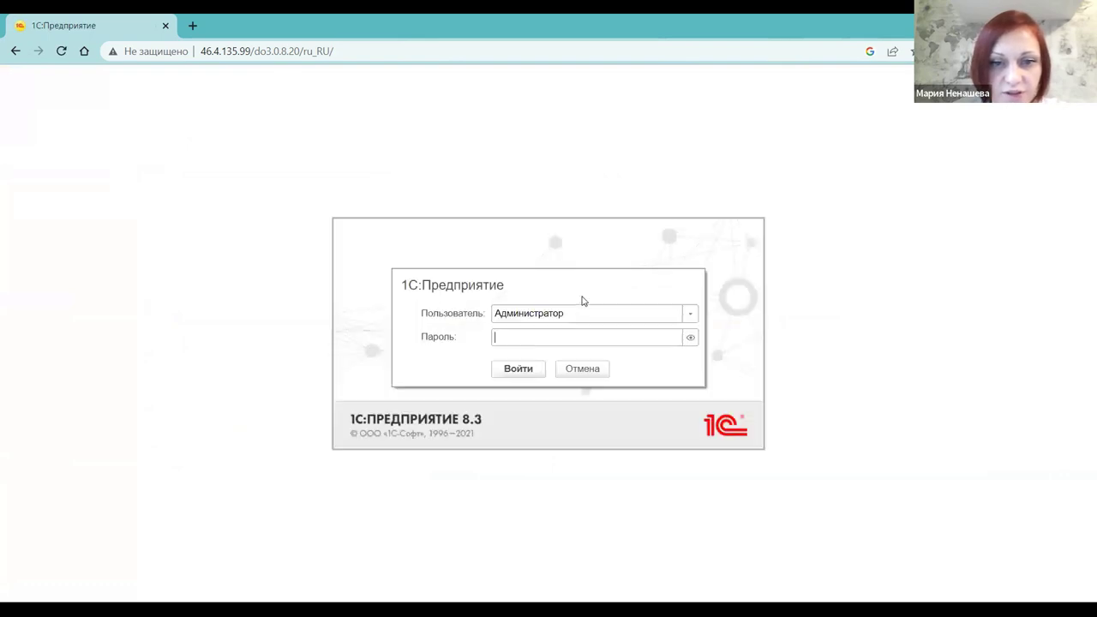
pyautogui.click(691, 314)
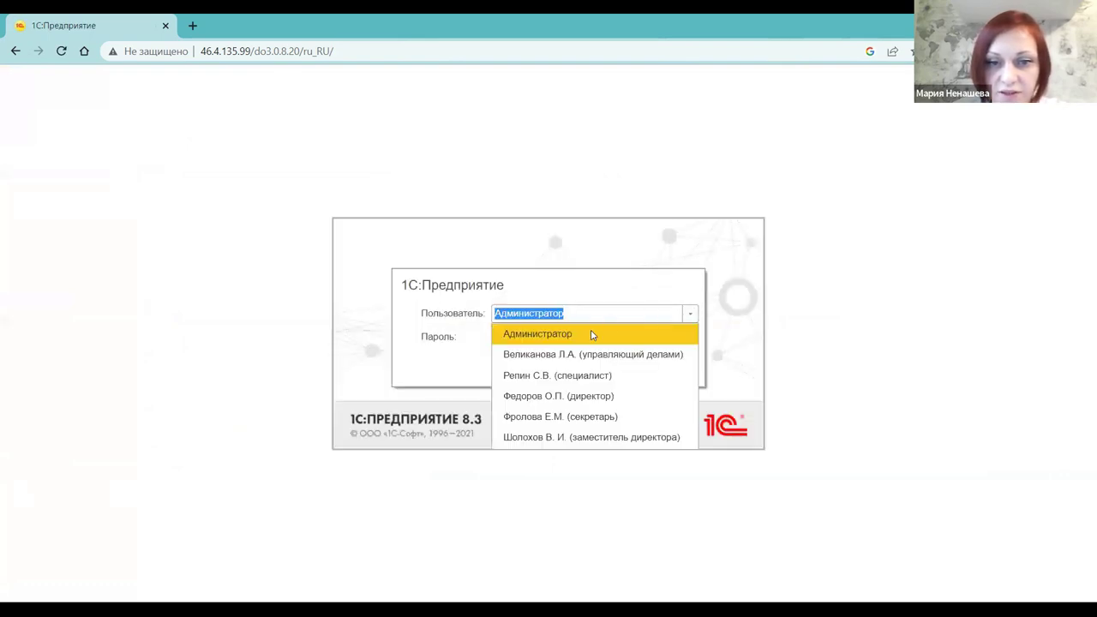
pyautogui.click(570, 395)
pyautogui.click(518, 369)
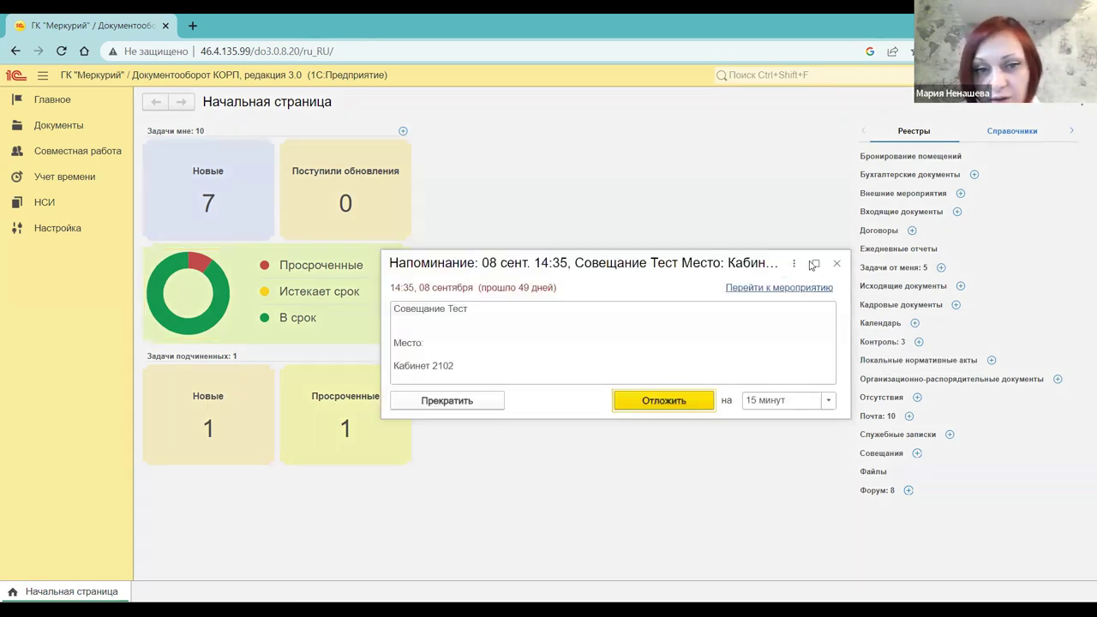
pyautogui.click(836, 263)
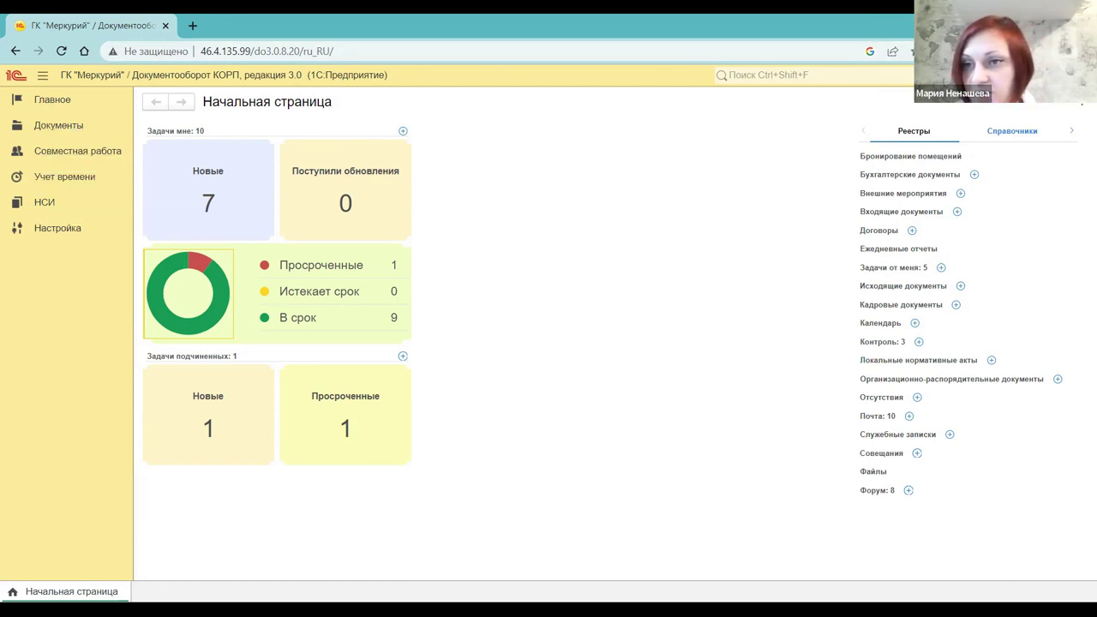
# Sign out of the director's session, sign back in as Администратор and dismiss the Интернет-поддержка connection dialog.
pyautogui.click(1054, 74)
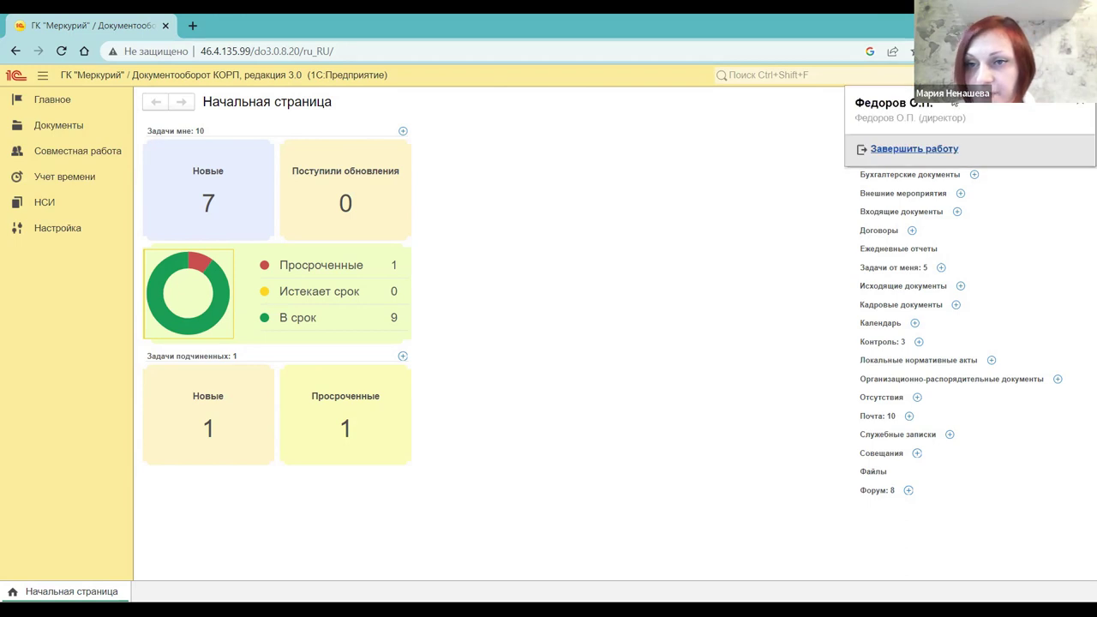
pyautogui.click(915, 147)
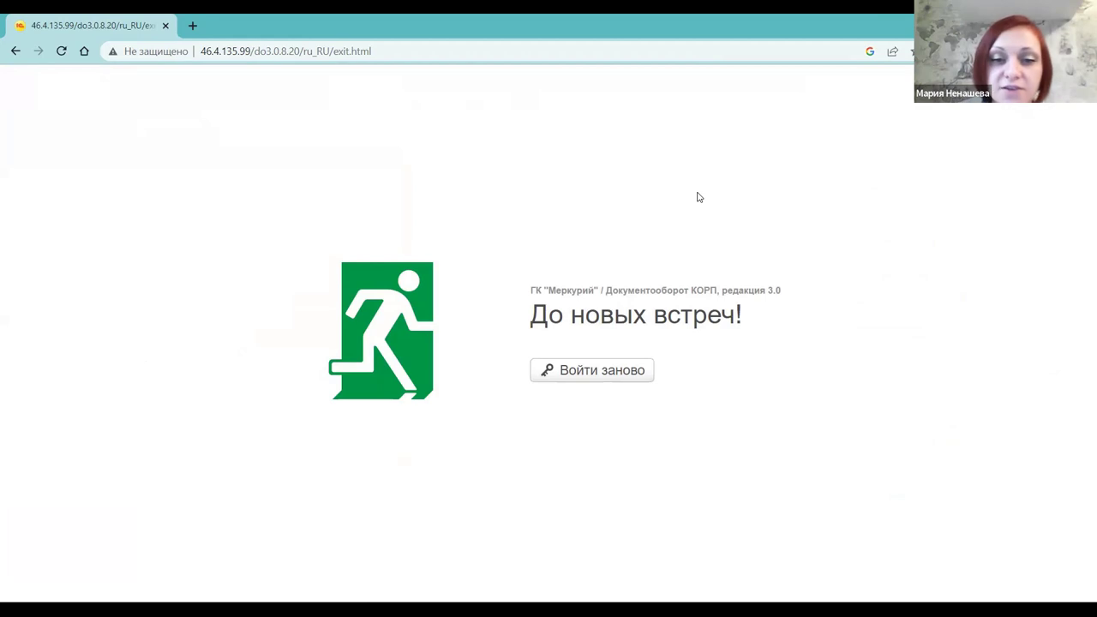
pyautogui.click(590, 371)
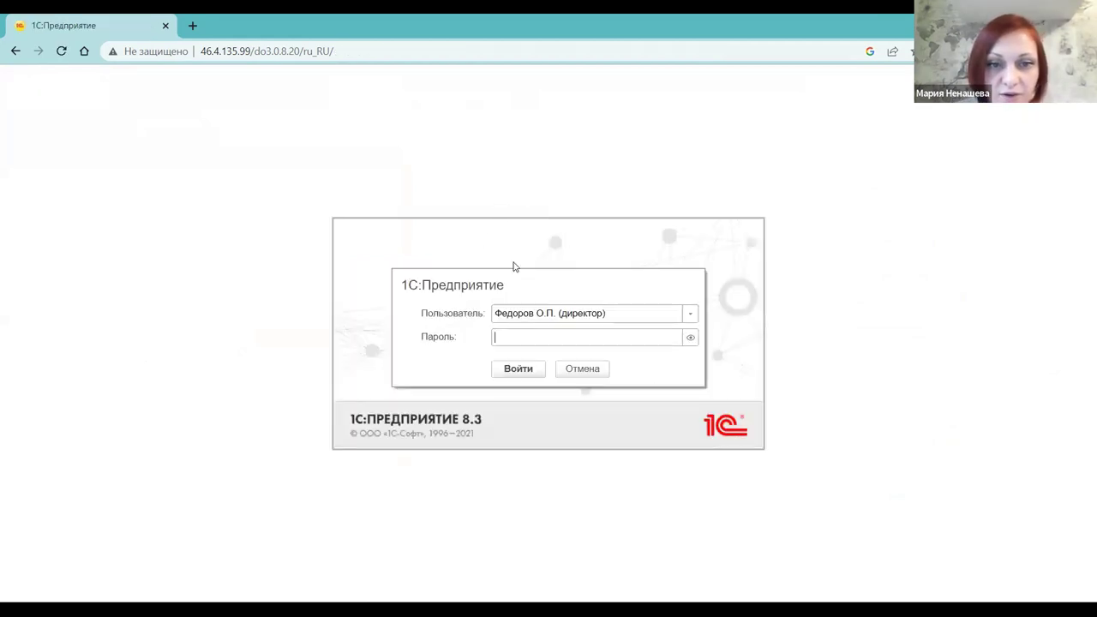
pyautogui.click(601, 310)
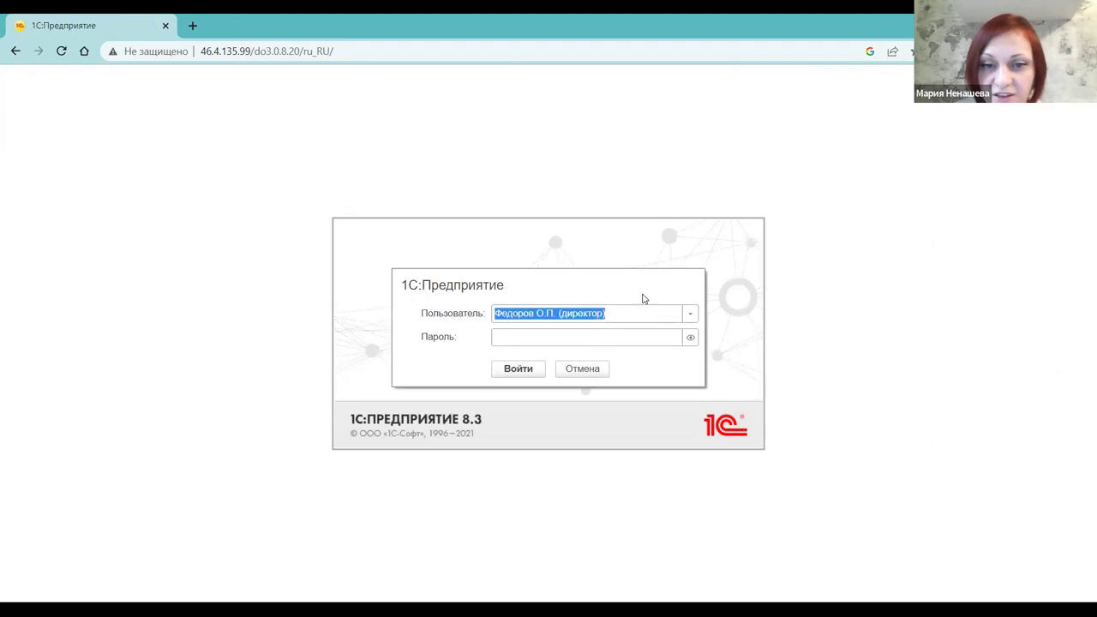
pyautogui.click(637, 317)
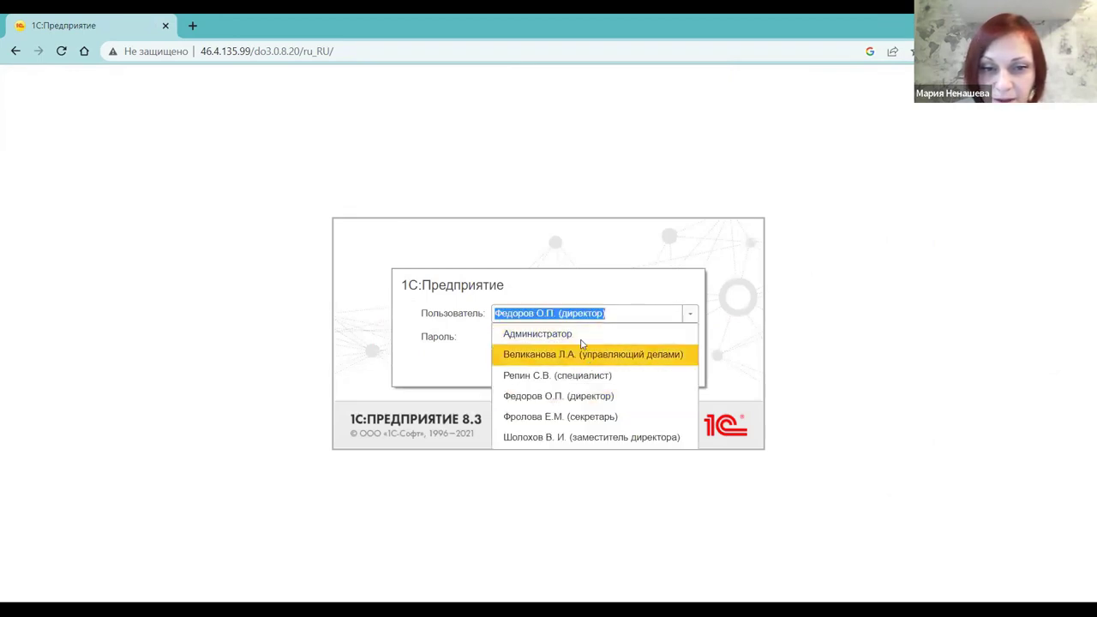
pyautogui.click(585, 335)
pyautogui.click(529, 370)
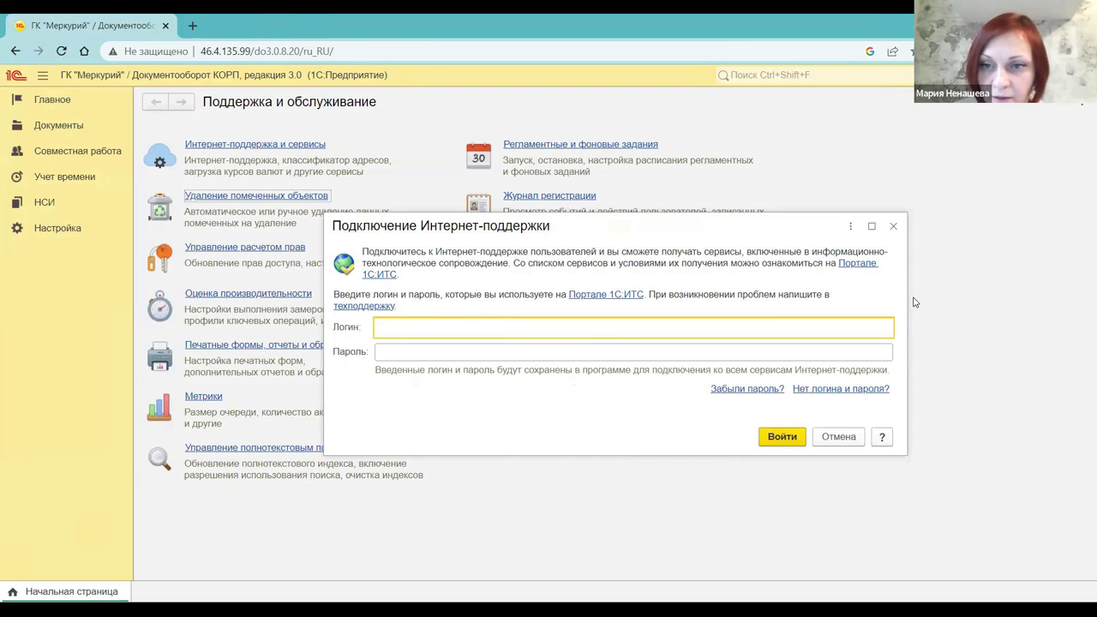
pyautogui.click(893, 225)
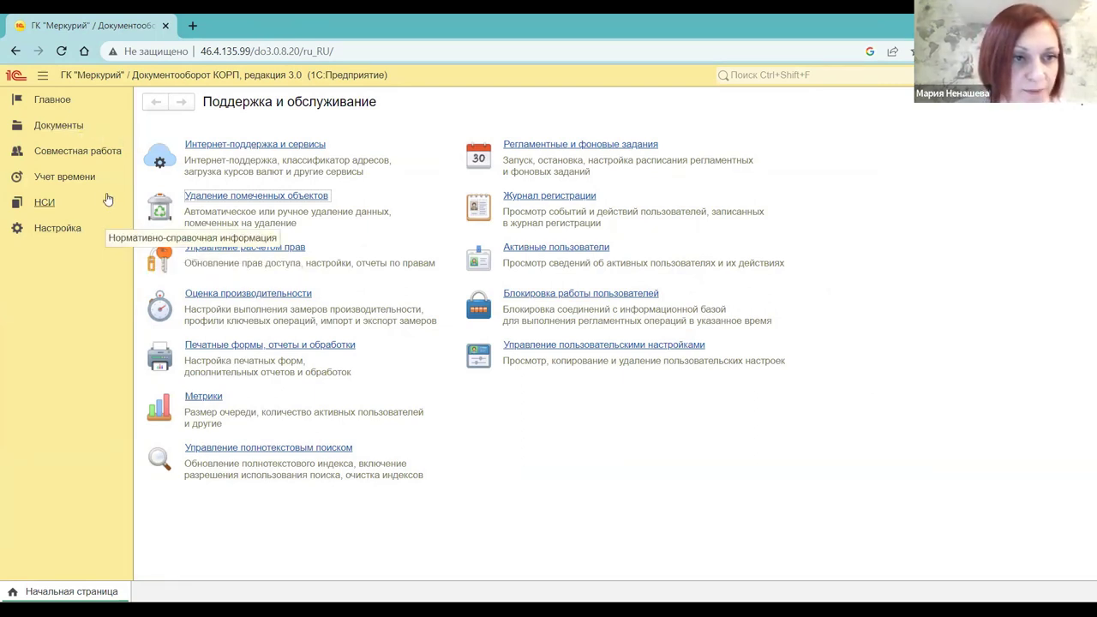
# Open the document type "Договор аренды оборудования" from the Договоры group of the Виды документов reference list.
pyautogui.click(45, 206)
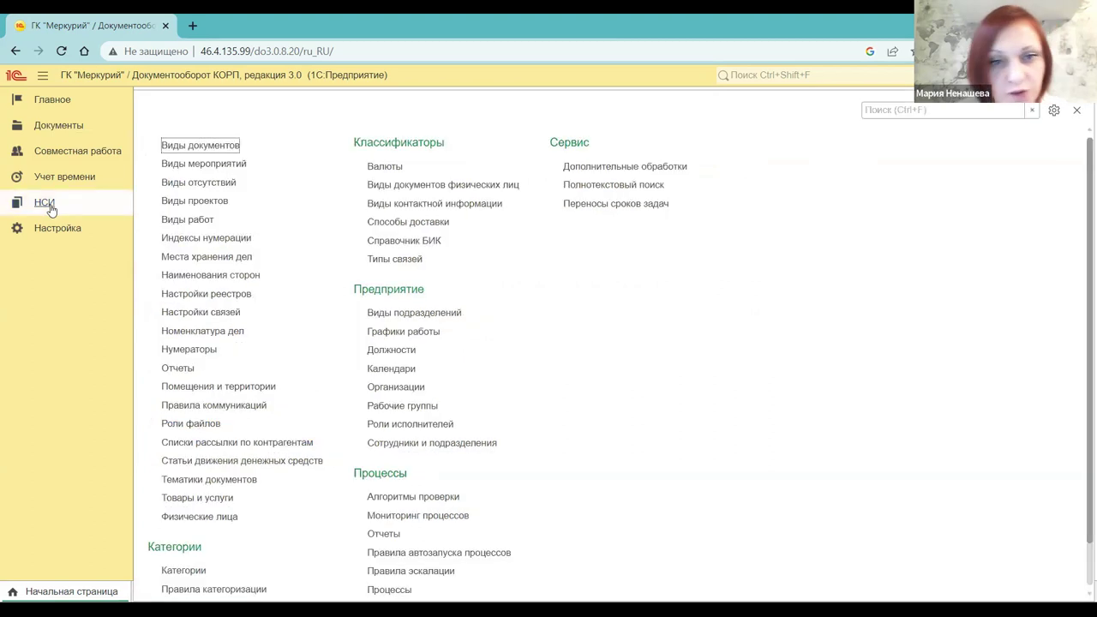
pyautogui.click(205, 147)
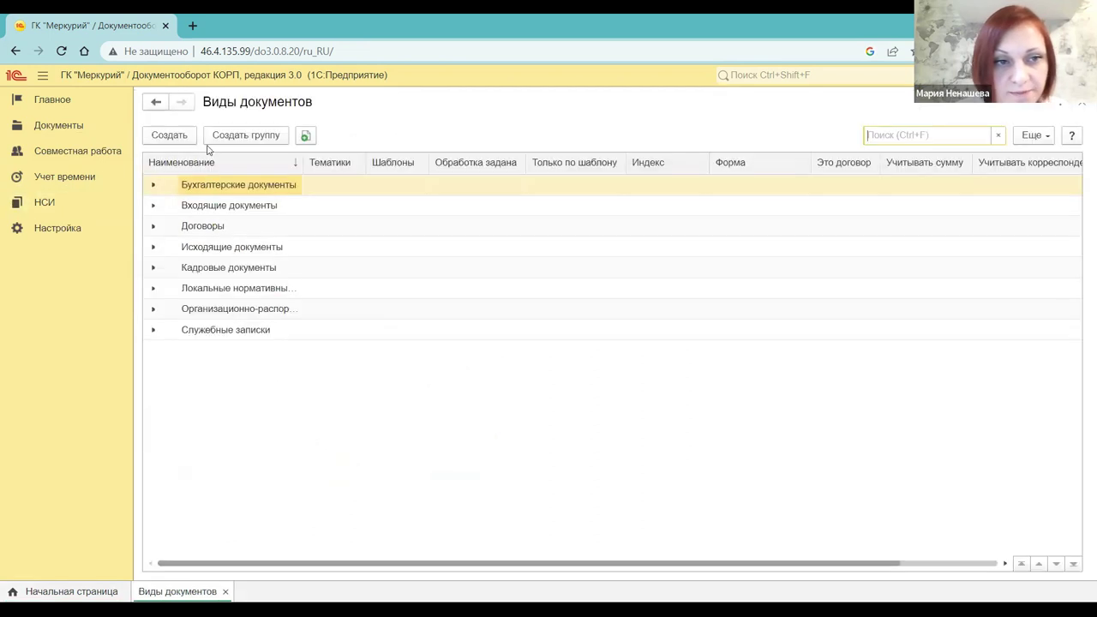
pyautogui.click(153, 227)
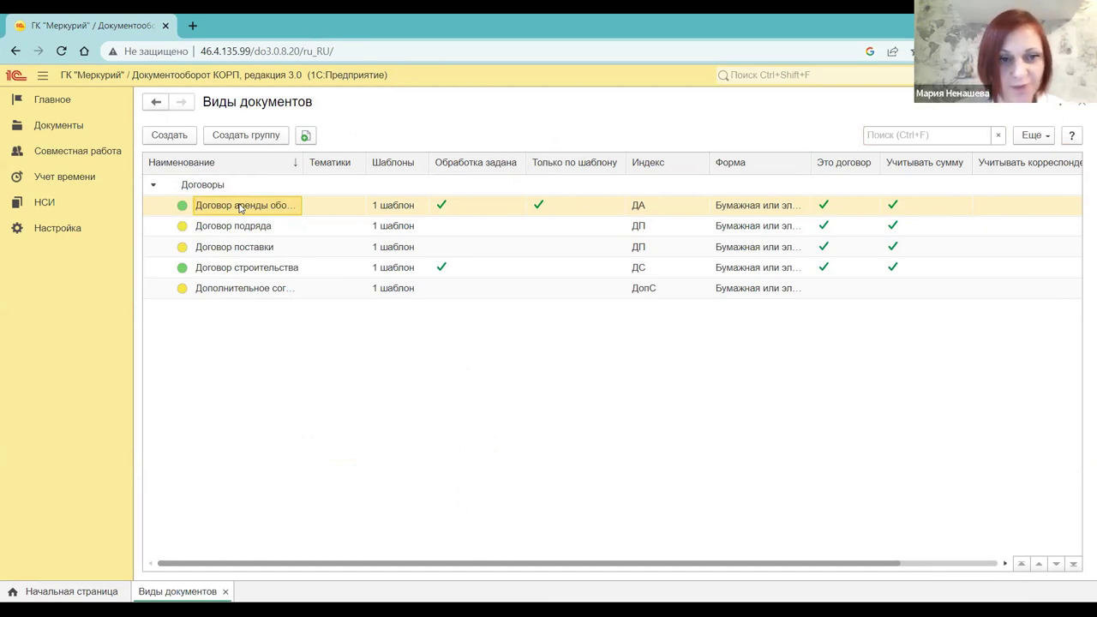
pyautogui.doubleClick(241, 206)
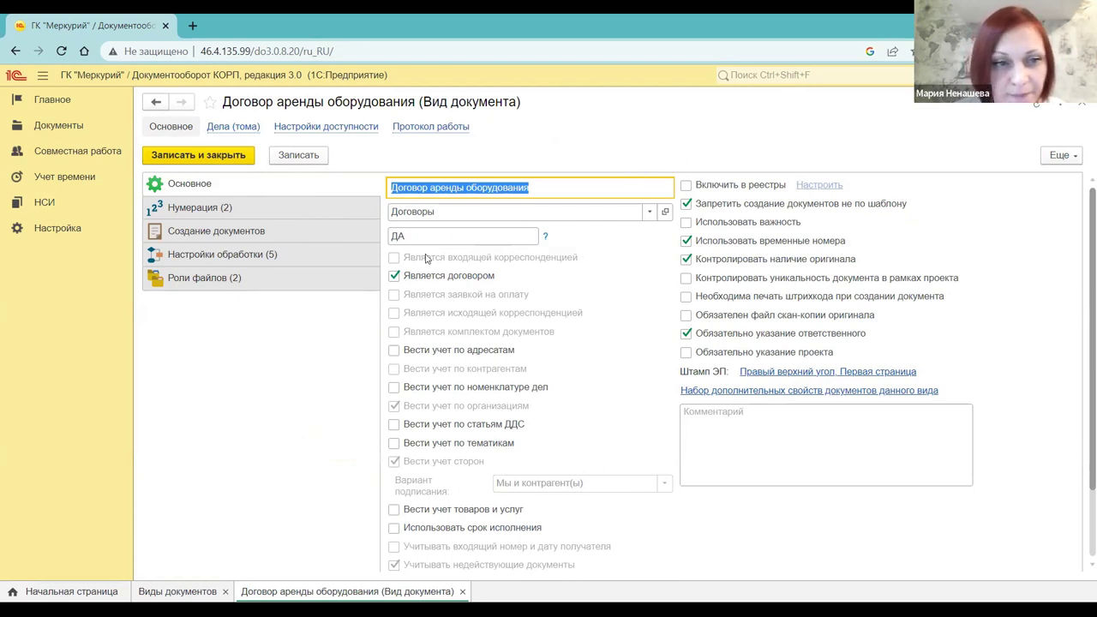
# Review the rental contract type's numbering rules with the Нумеровать column widened, including the format of the "Временные номера" numerator.
pyautogui.click(205, 211)
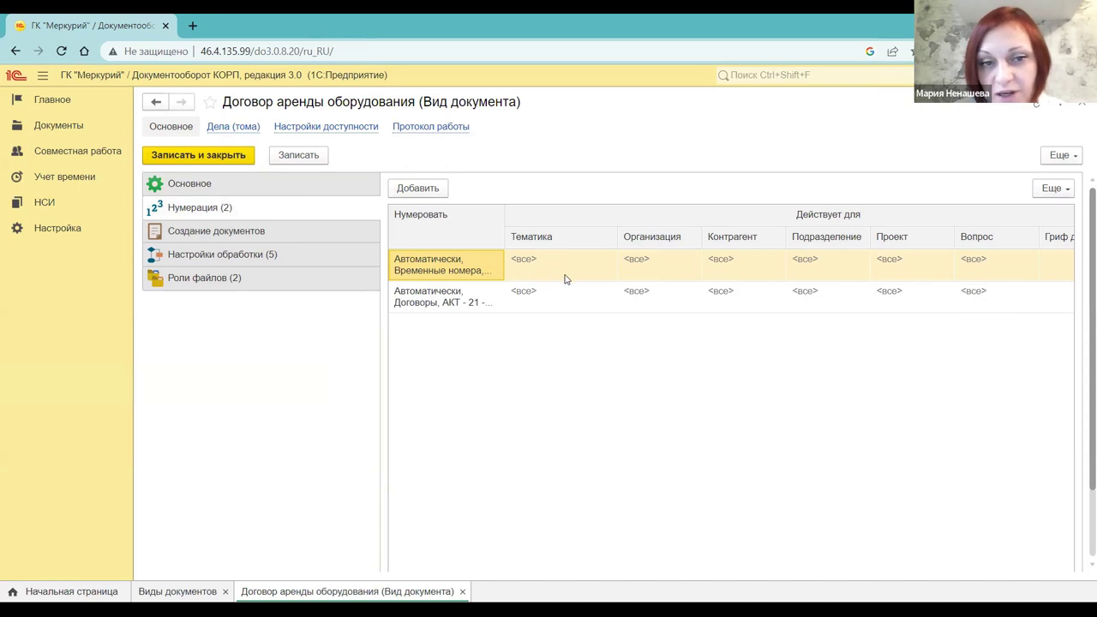
pyautogui.moveTo(504, 215); pyautogui.dragTo(557, 217)
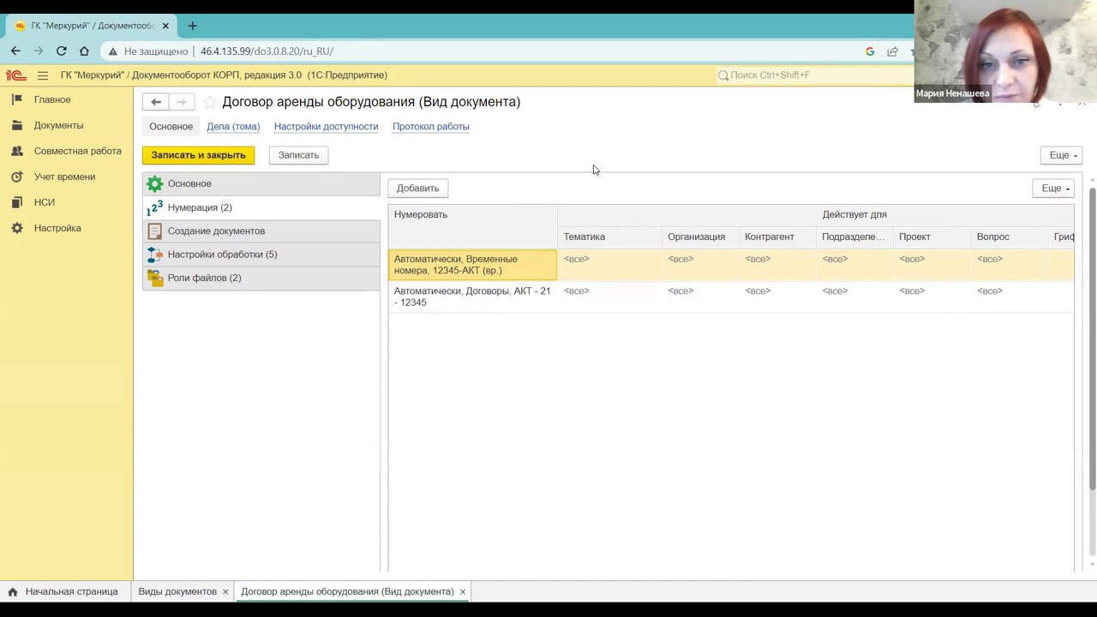
pyautogui.doubleClick(486, 268)
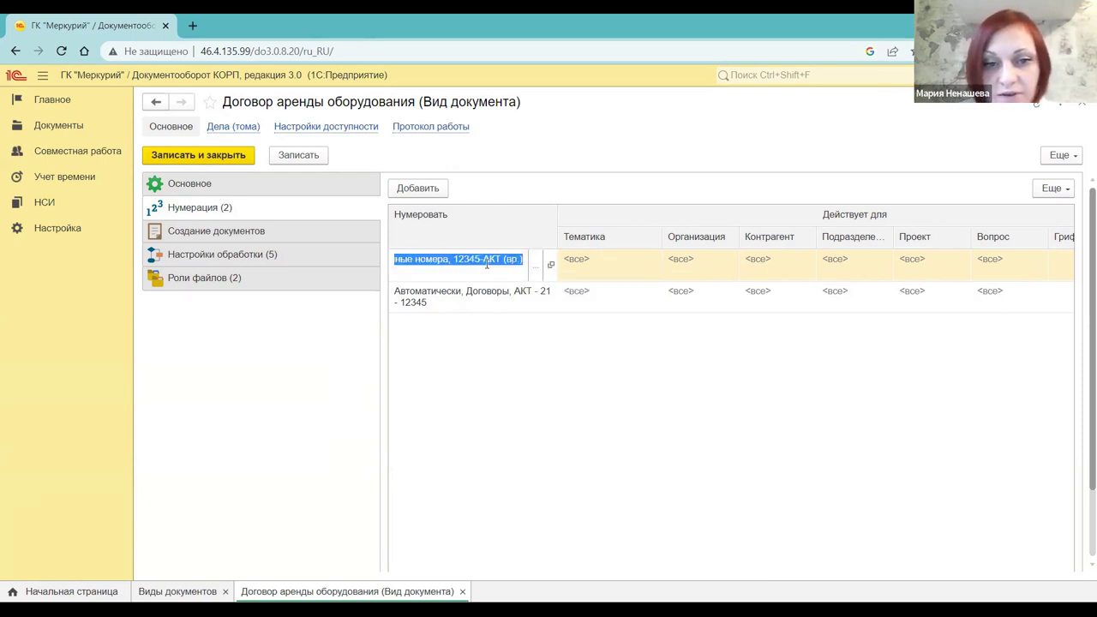
pyautogui.click(551, 266)
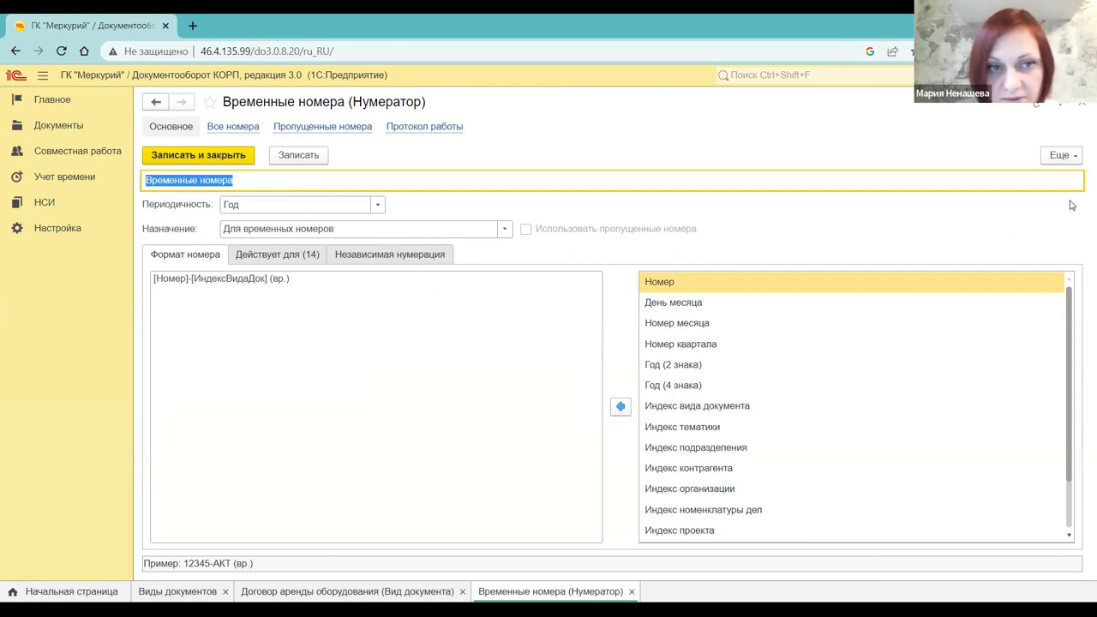
pyautogui.click(1081, 102)
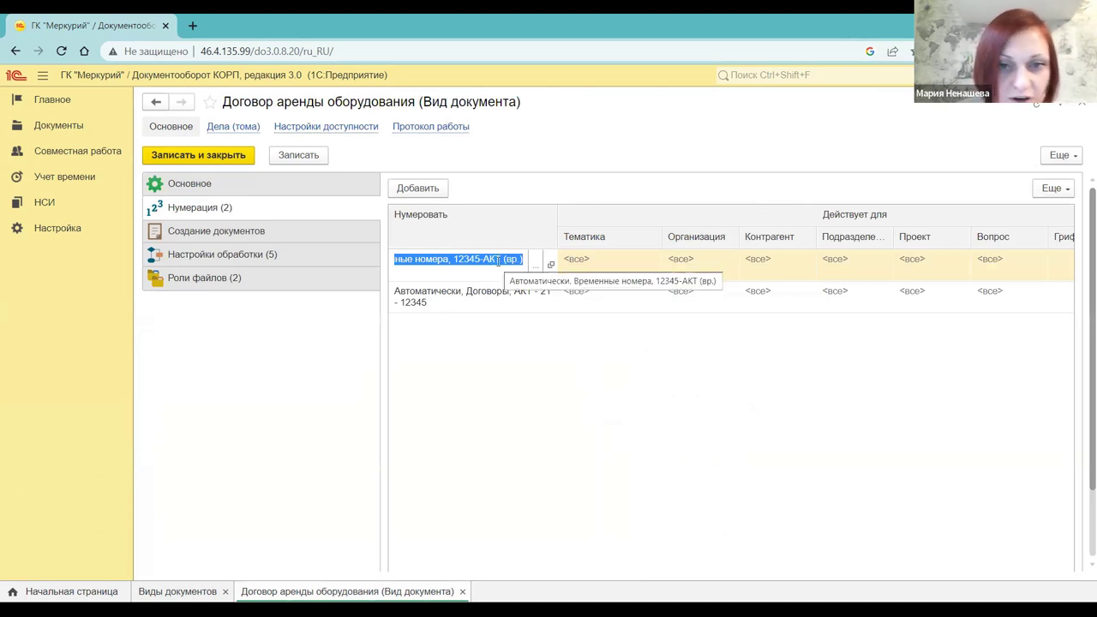
pyautogui.click(503, 296)
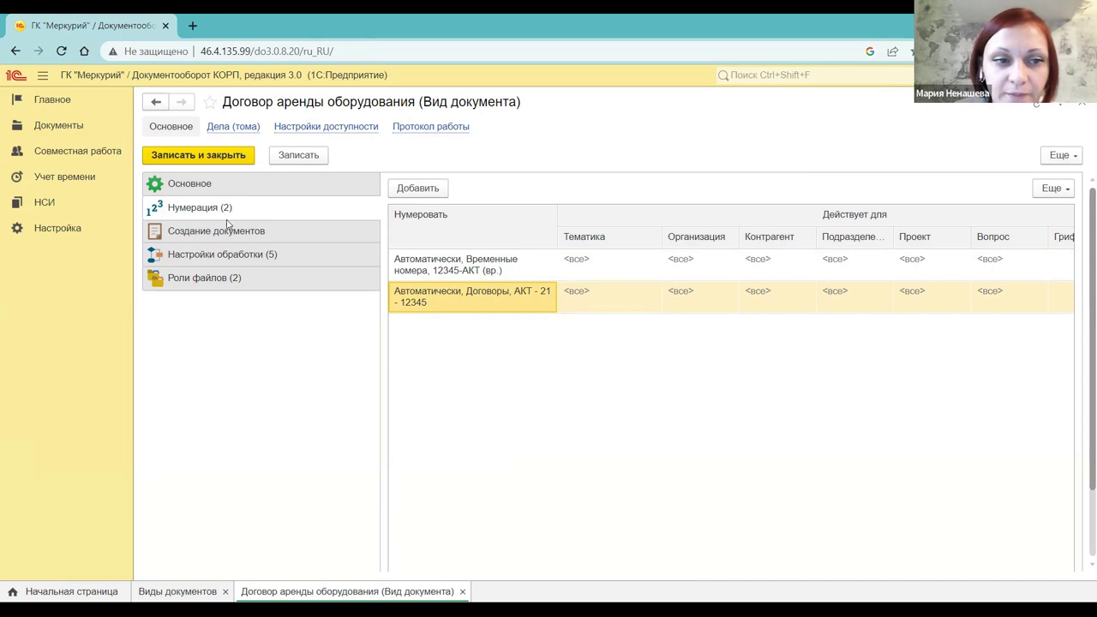
# Review the contract type's document creation and processing settings, widening the actions column and viewing the Стандартная processing scheme.
pyautogui.click(251, 240)
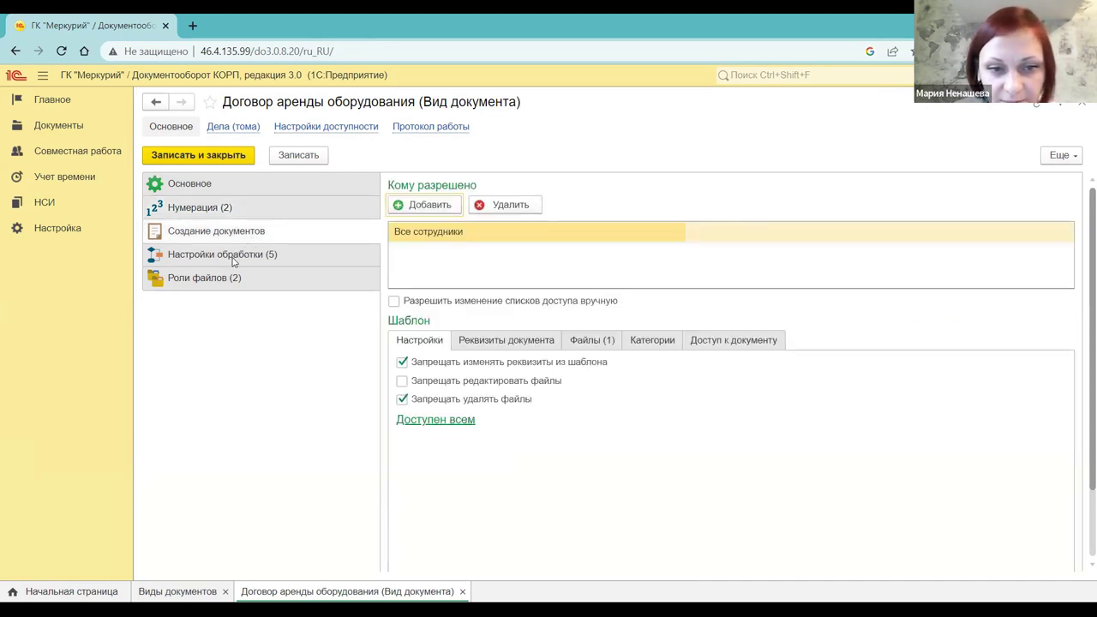
pyautogui.click(233, 259)
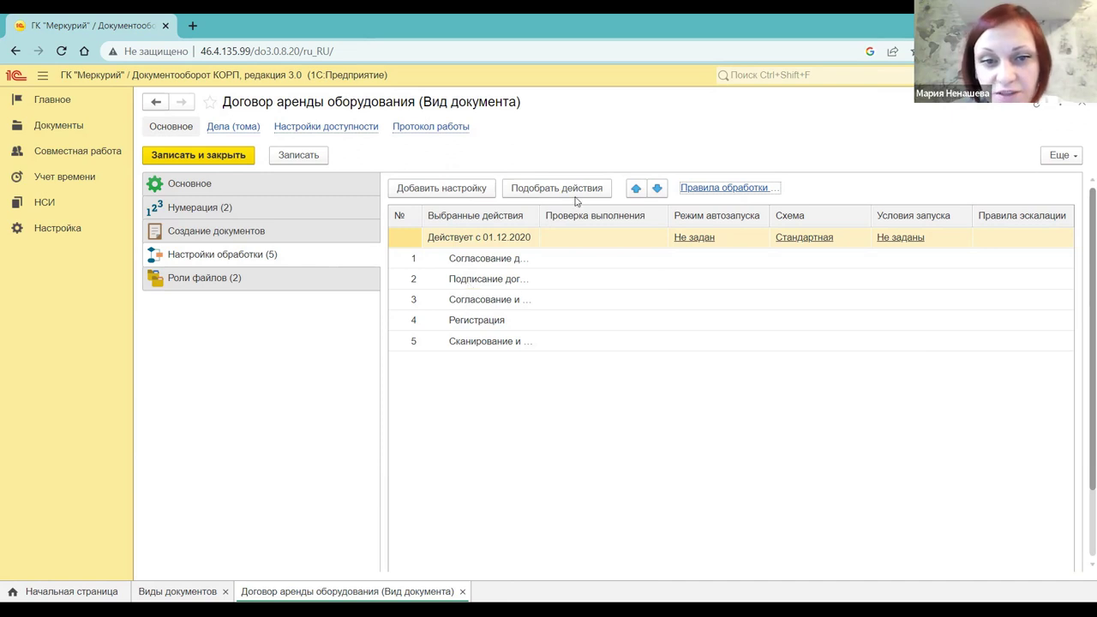
pyautogui.moveTo(541, 223); pyautogui.dragTo(574, 221)
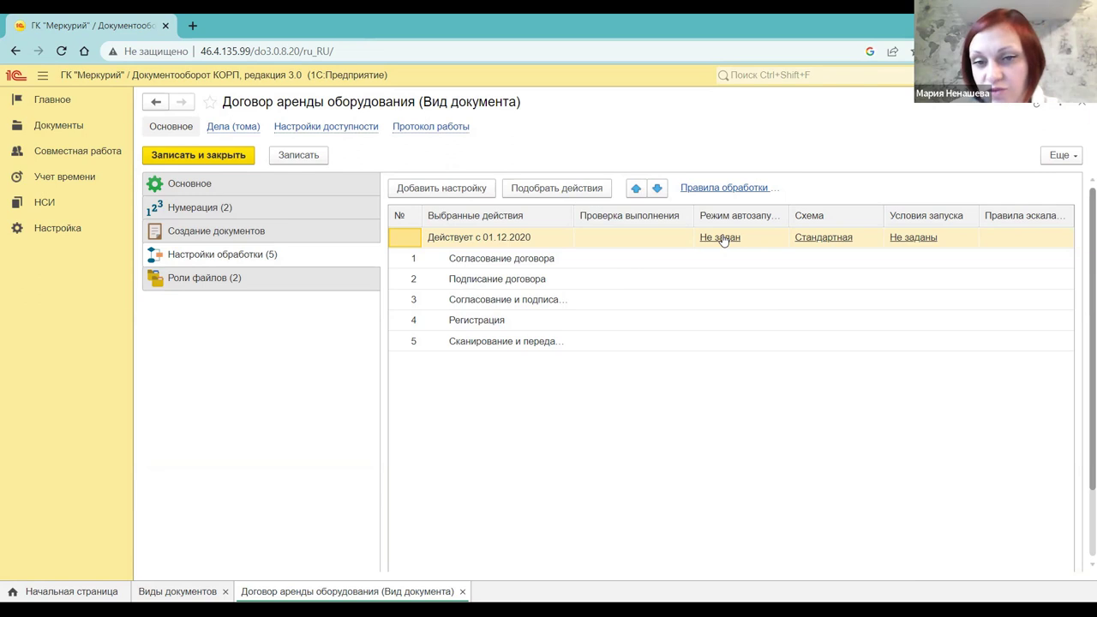
pyautogui.click(831, 245)
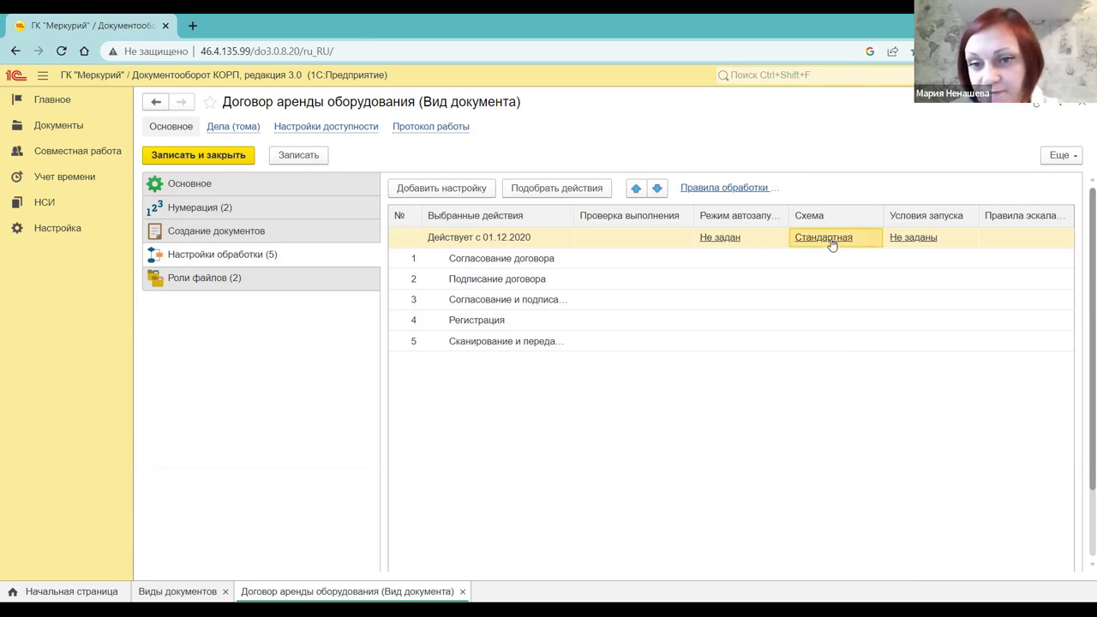
pyautogui.click(832, 245)
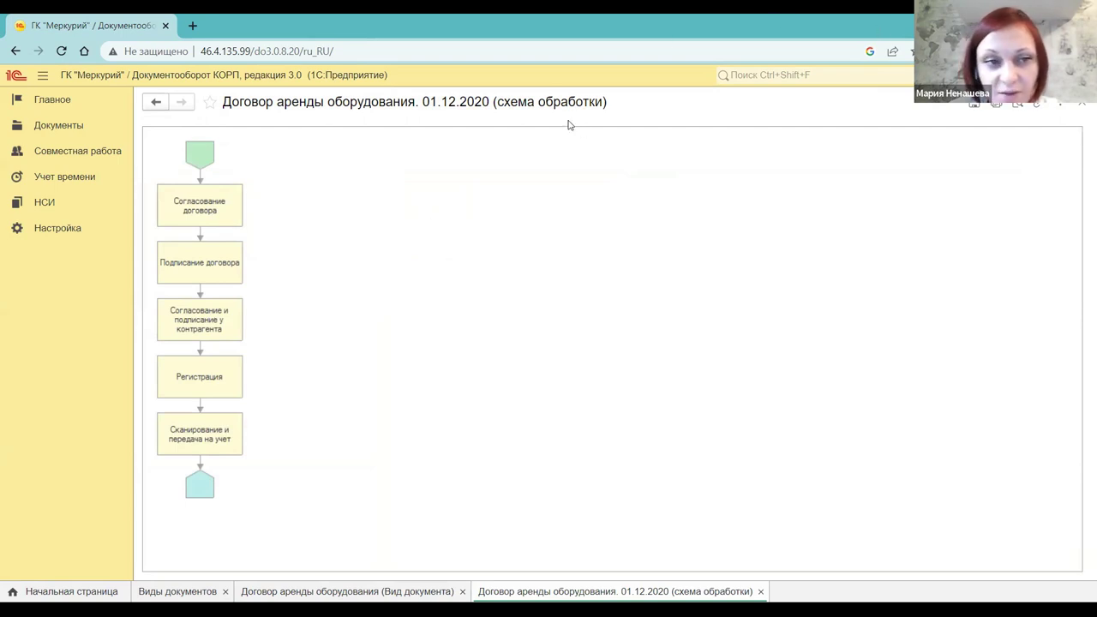
pyautogui.click(1082, 104)
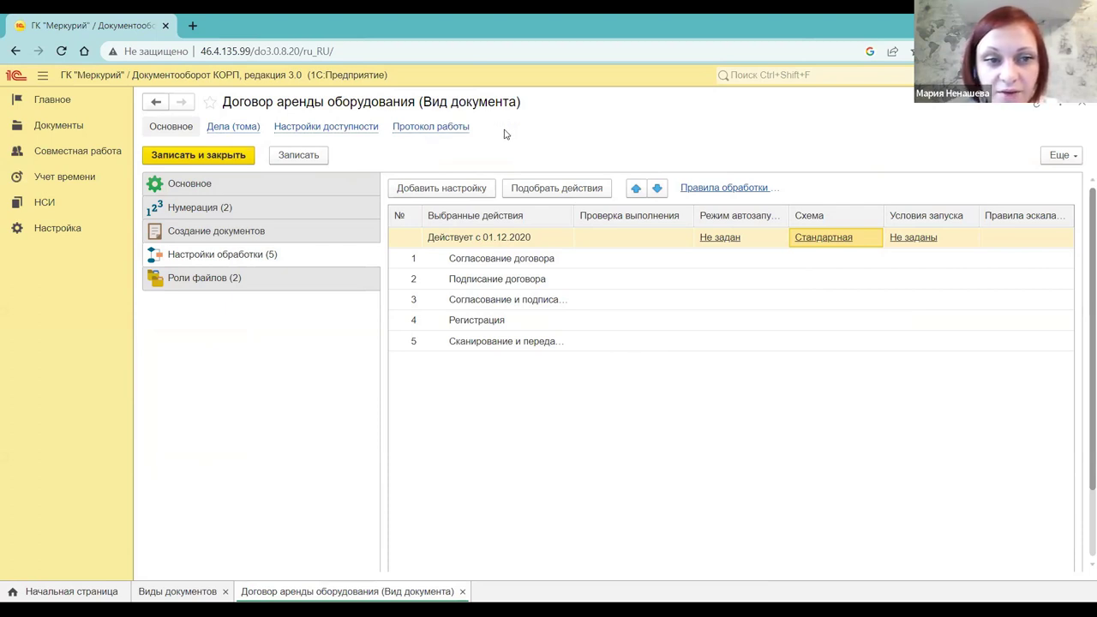
# Close the contract type and the document types list, and open the Документы list.
pyautogui.click(1081, 105)
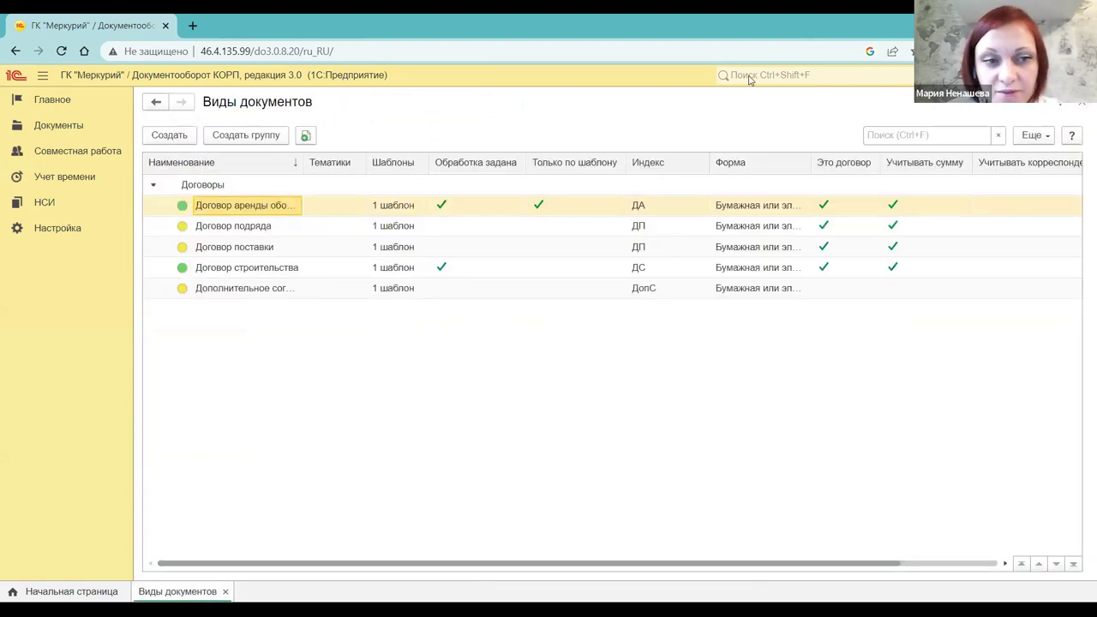
pyautogui.click(1081, 108)
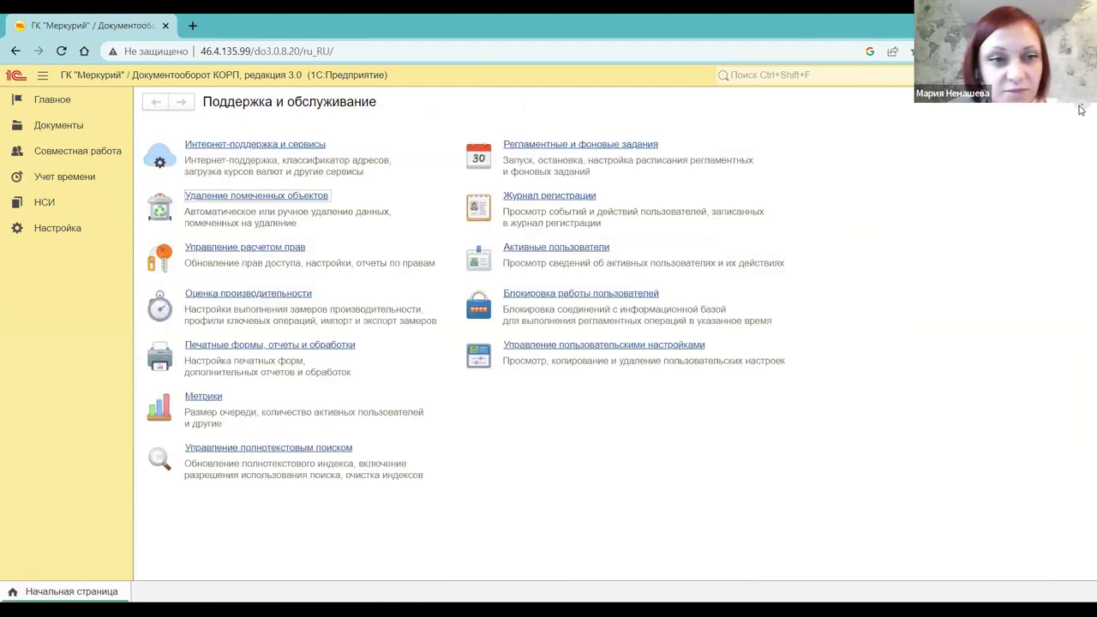
pyautogui.click(51, 133)
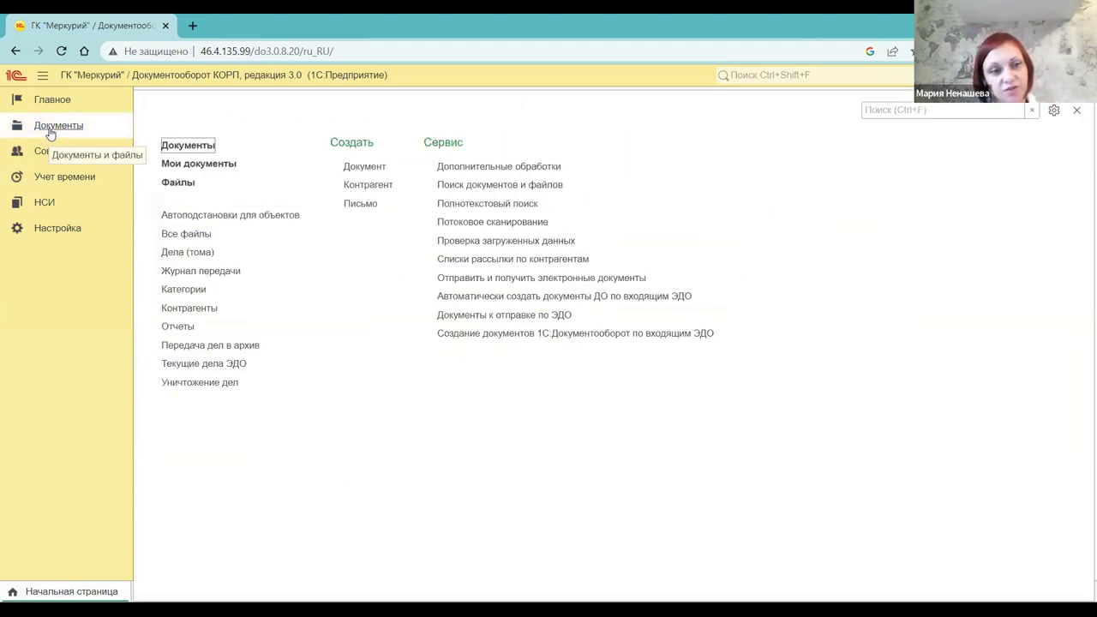
pyautogui.click(177, 147)
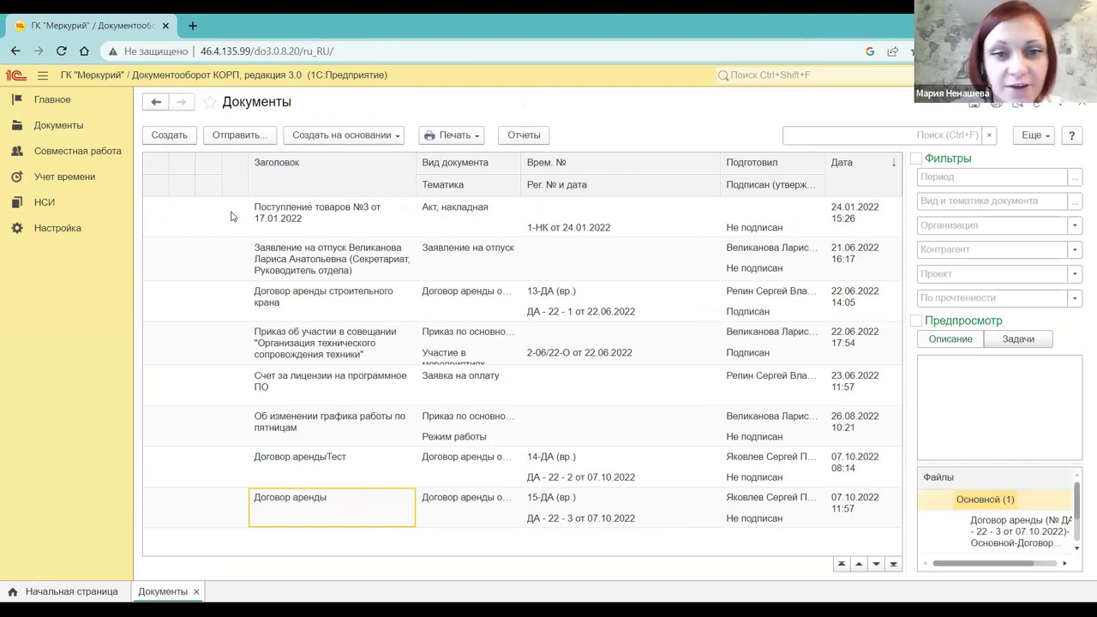
# View the document types offered for creating a new document without creating one.
pyautogui.press('Insert')
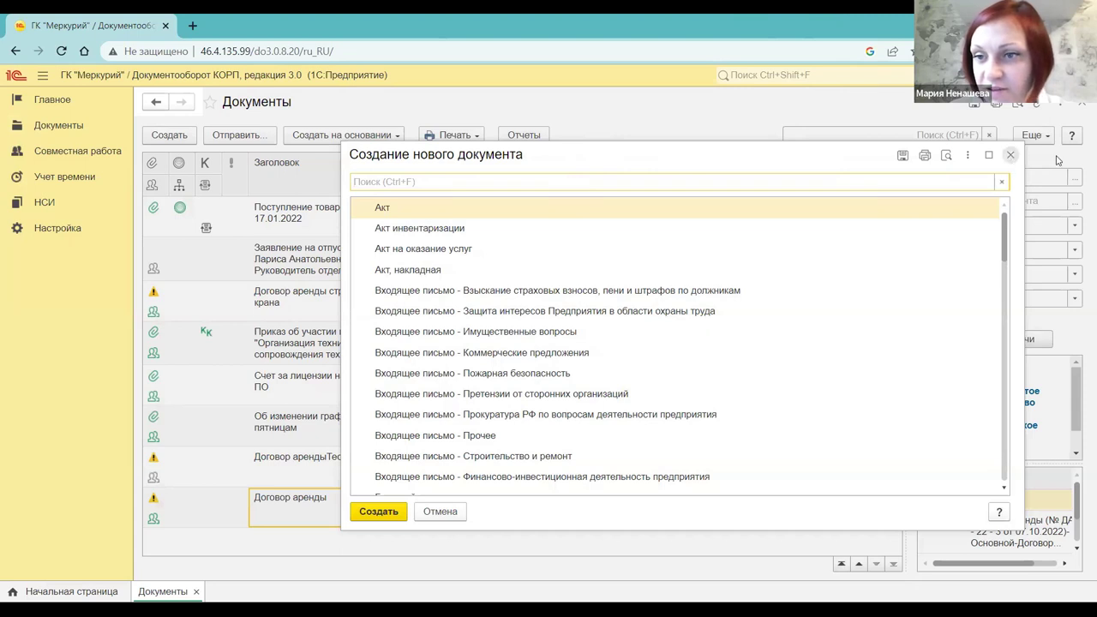
pyautogui.click(1009, 155)
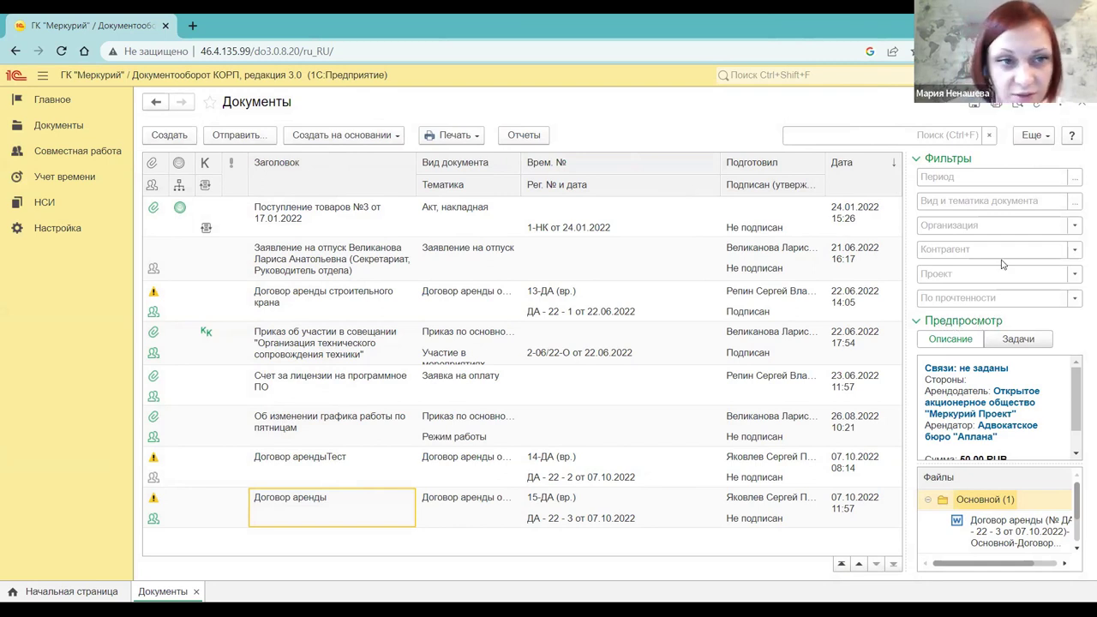
# View the options of the По прочтенности filter and preview the Заявление на отпуск document.
pyautogui.click(1074, 299)
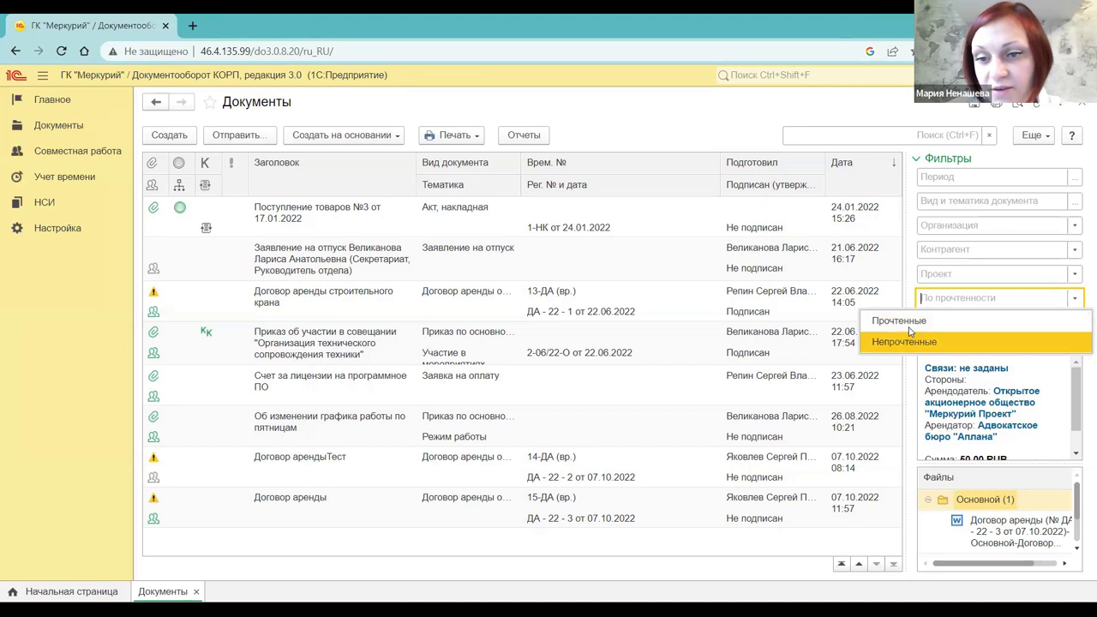
pyautogui.click(910, 286)
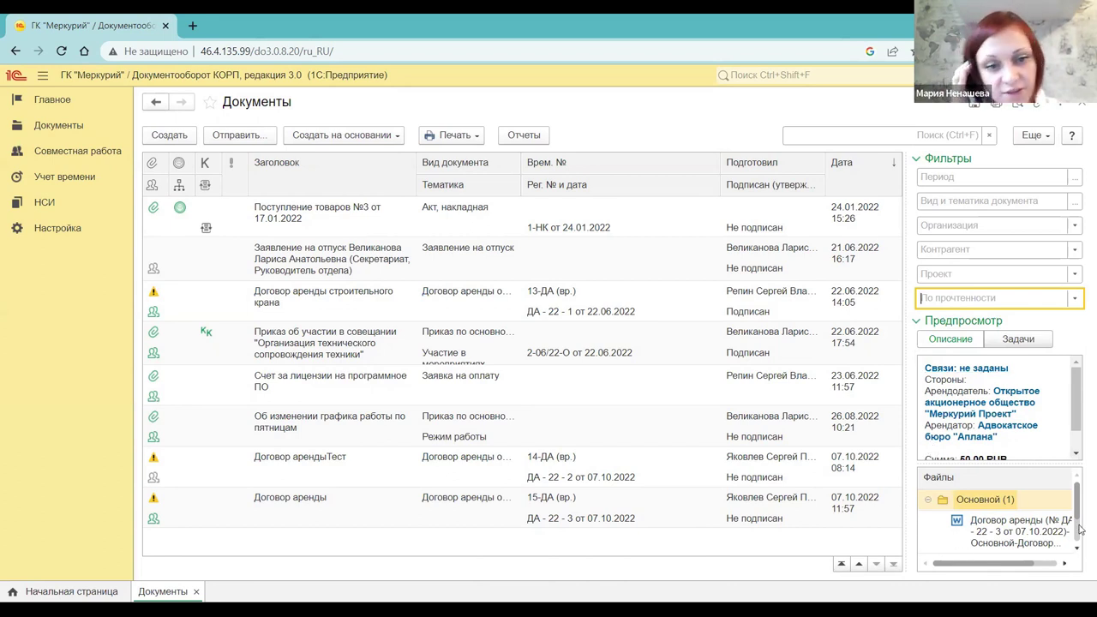
pyautogui.click(294, 268)
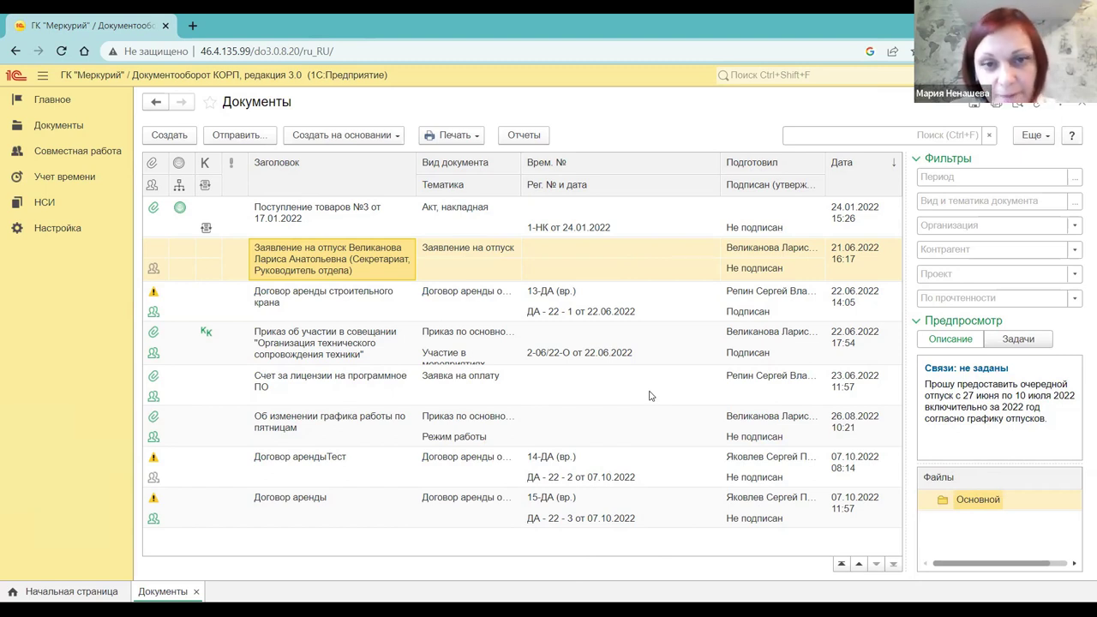
# Look through the types and topics of the first four documents and widen the Вид документа column.
pyautogui.click(448, 206)
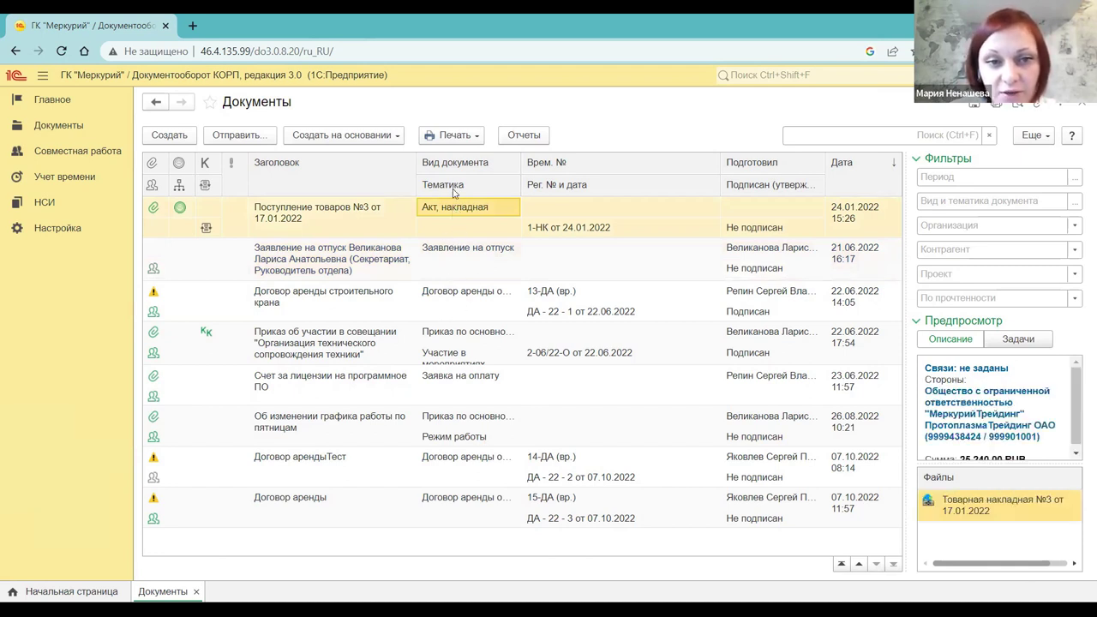
pyautogui.click(457, 264)
pyautogui.click(468, 310)
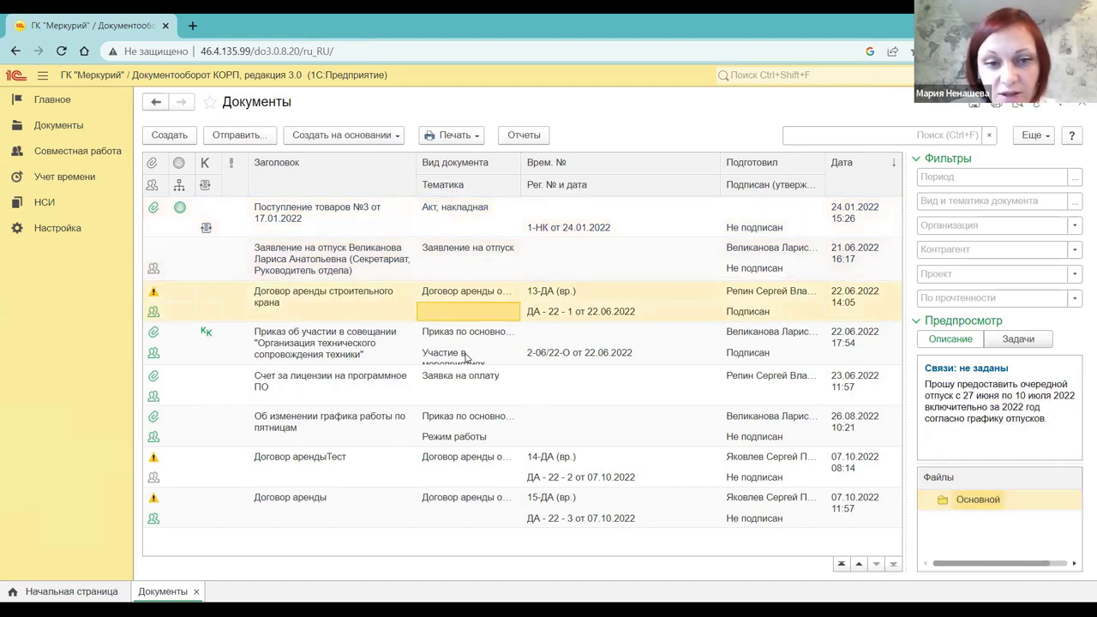
pyautogui.click(470, 355)
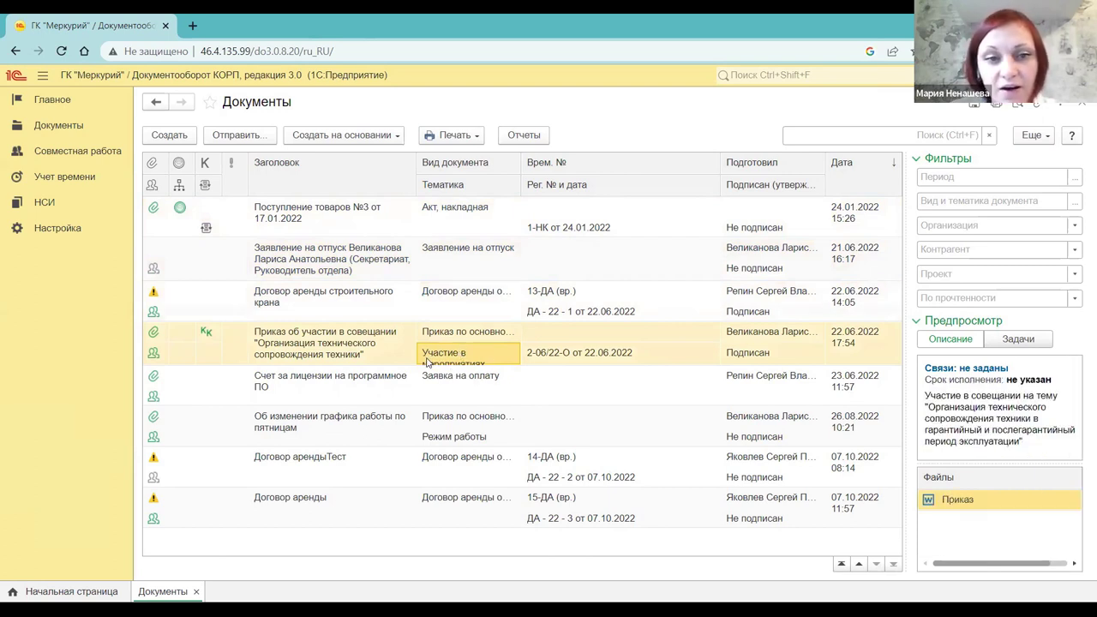
pyautogui.moveTo(521, 162); pyautogui.dragTo(563, 163)
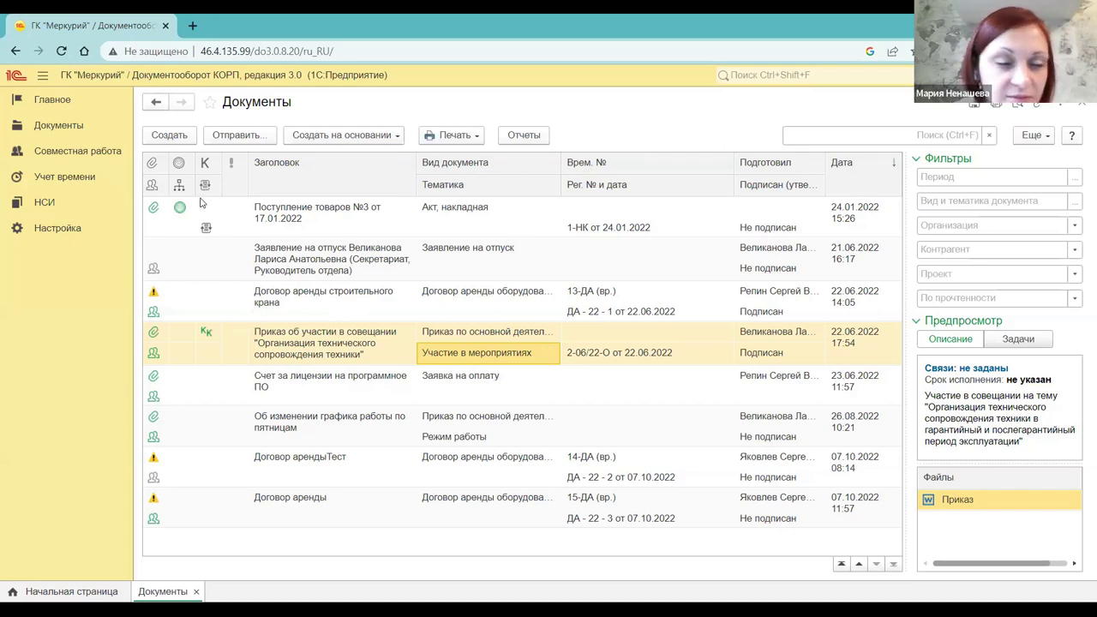
# Create a new document of type Договор аренды оборудования, finding it among the document types with "Дого".
pyautogui.click(169, 137)
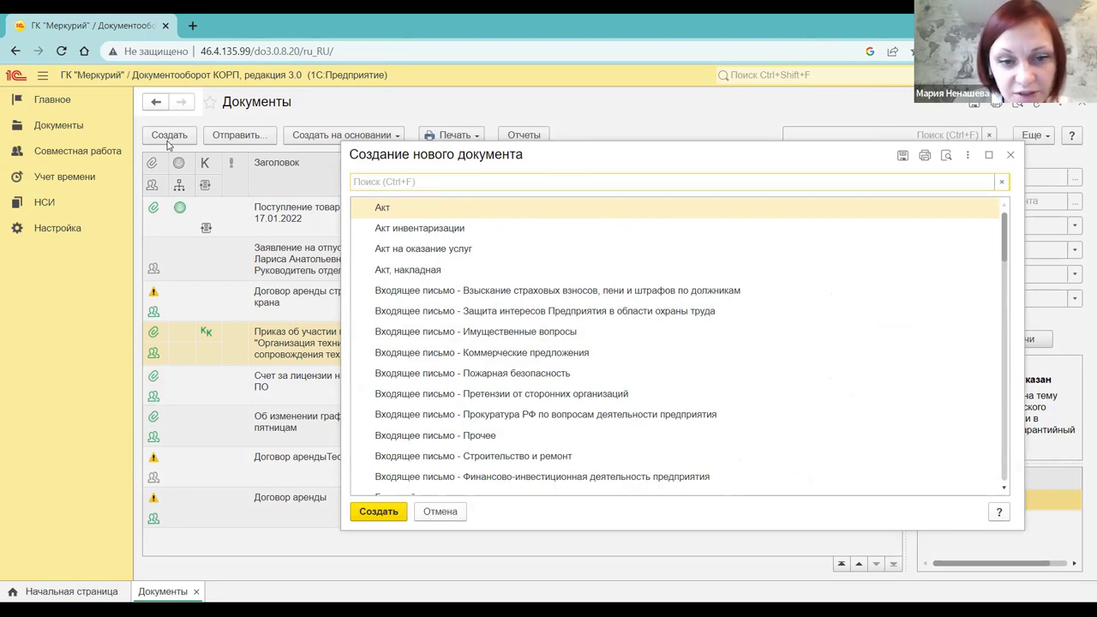
pyautogui.write('Дого')
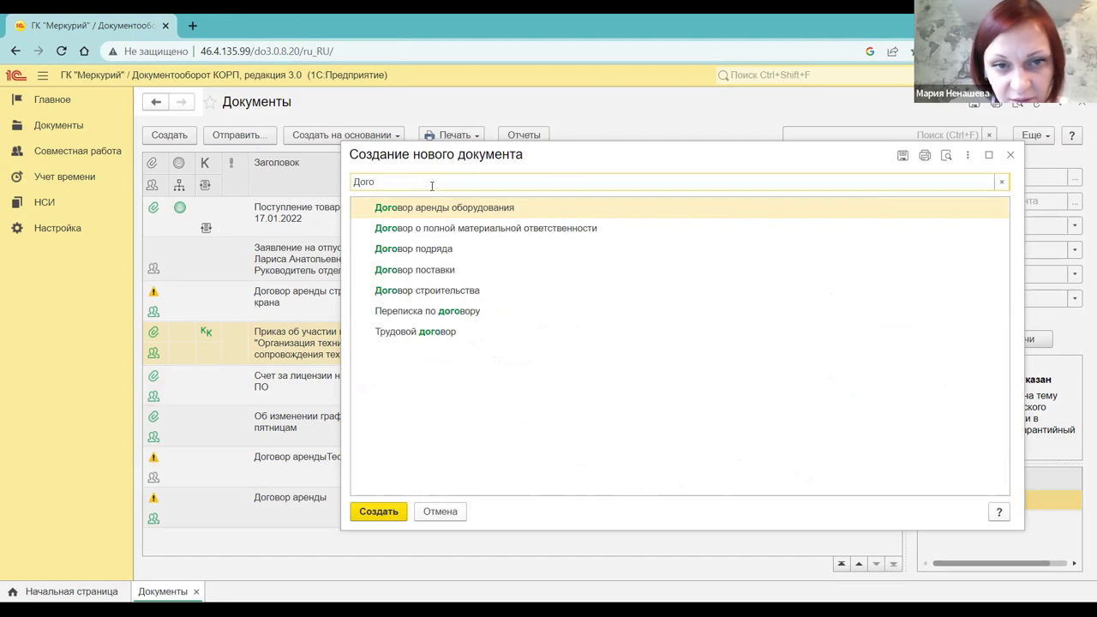
pyautogui.click(440, 209)
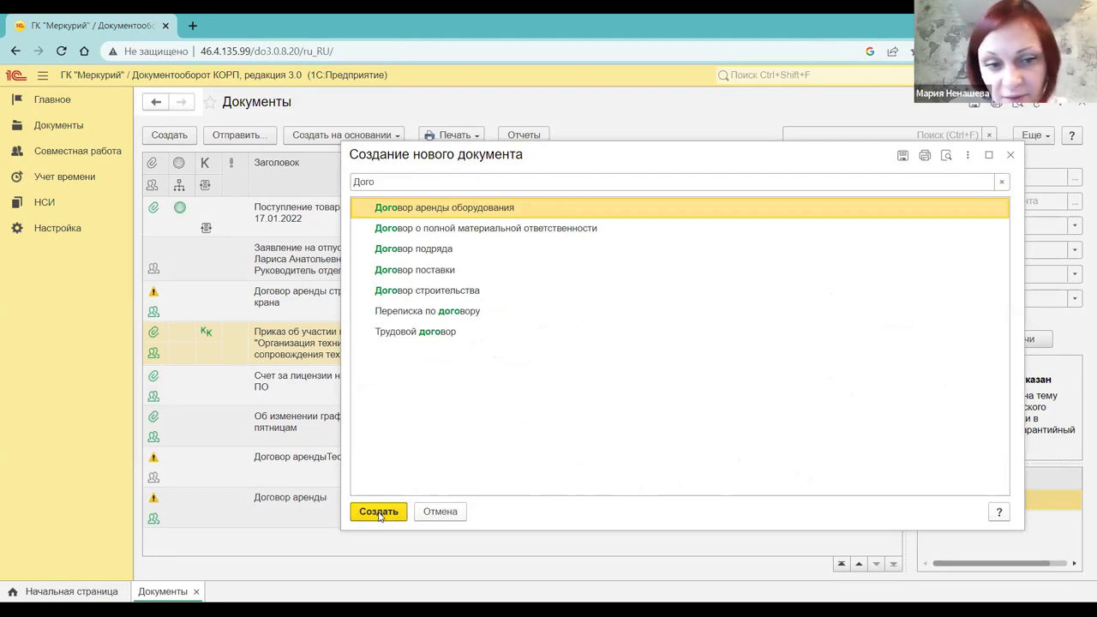
pyautogui.click(378, 511)
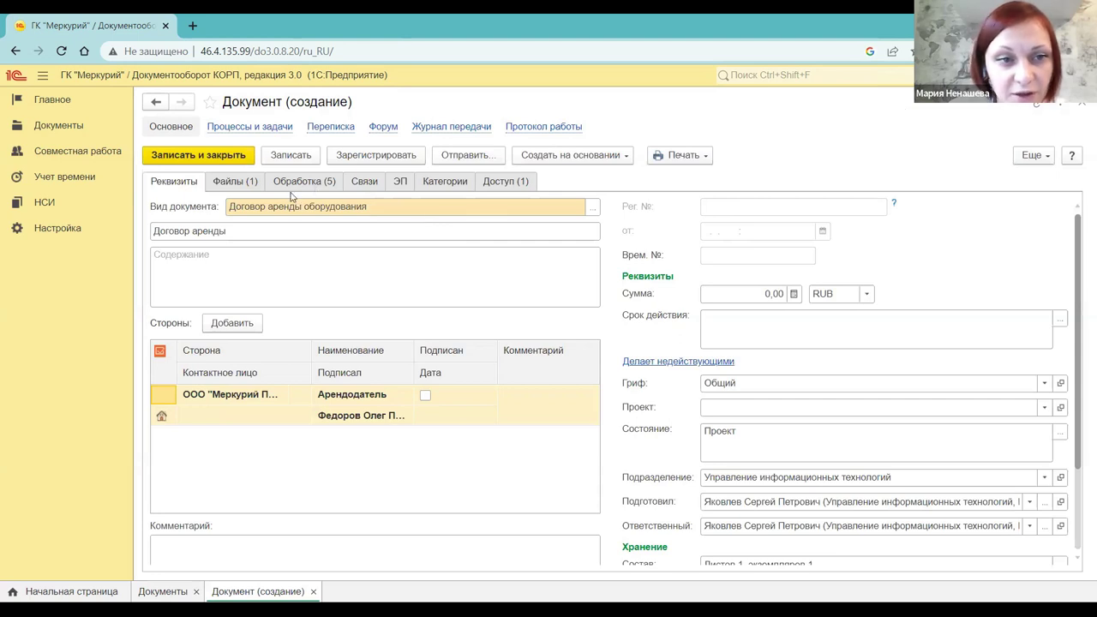
# Choose an employee as the contact person of the Арендодатель party in the Стороны table.
pyautogui.click(200, 426)
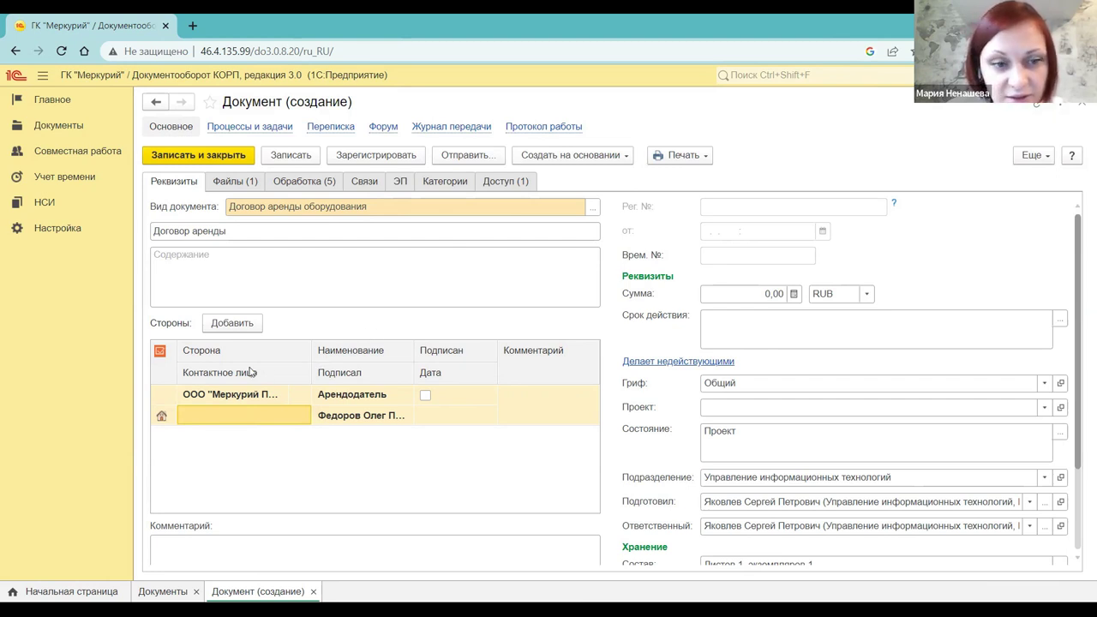
pyautogui.click(210, 424)
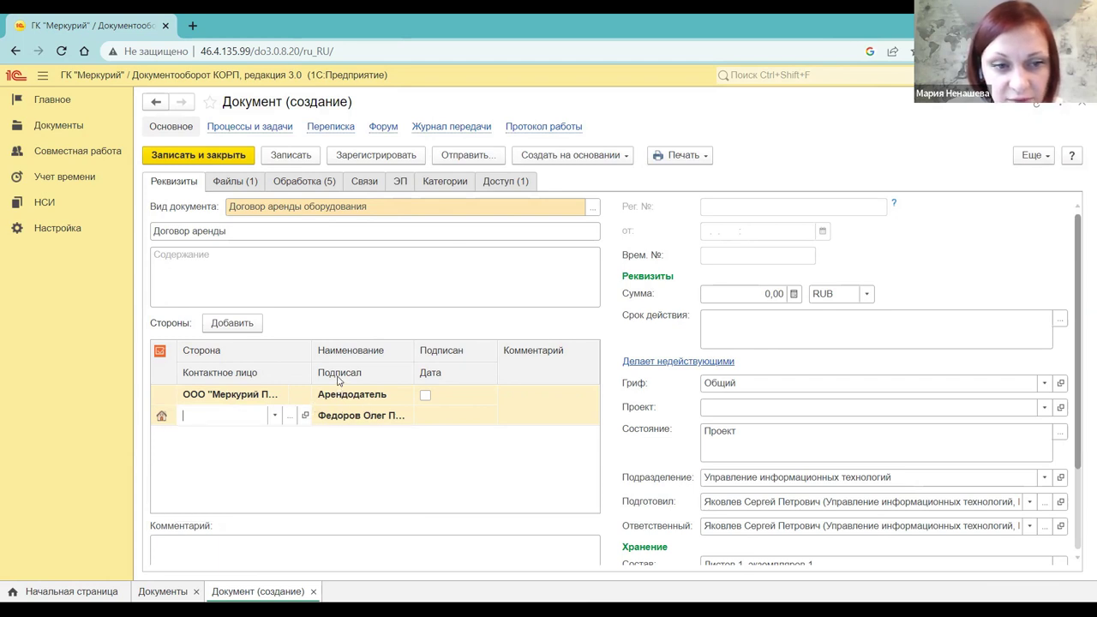
pyautogui.press('F4')
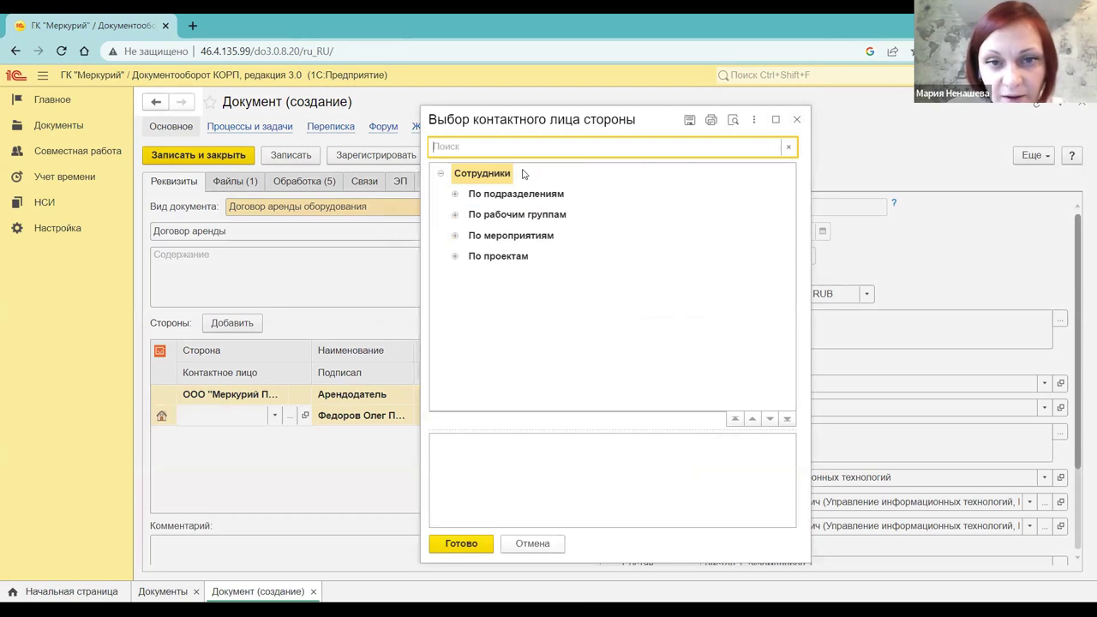
pyautogui.click(796, 119)
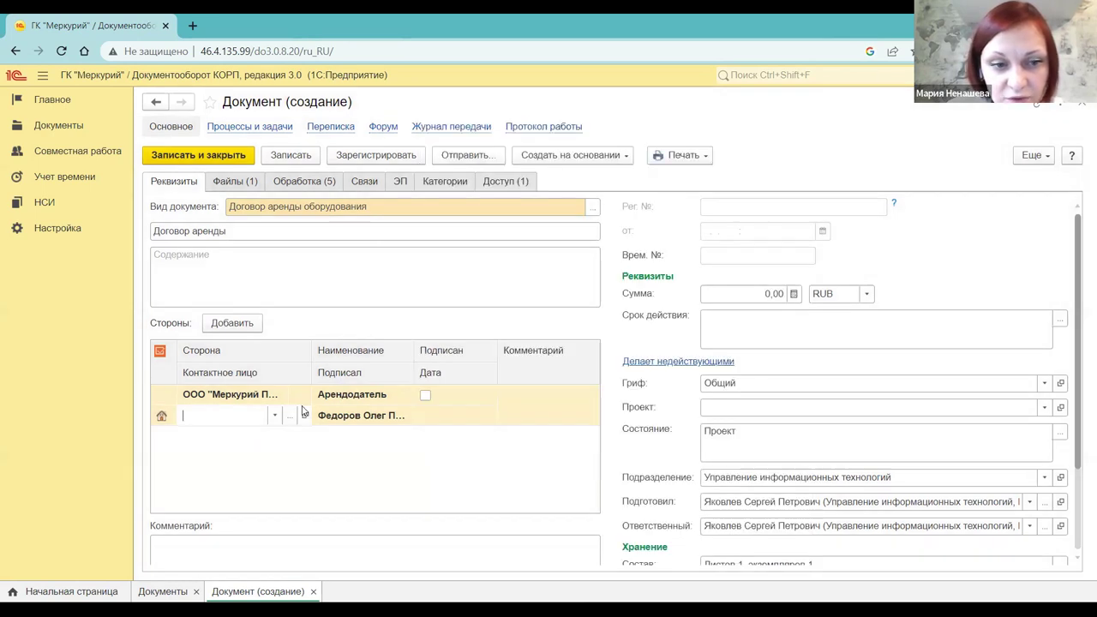
pyautogui.click(274, 415)
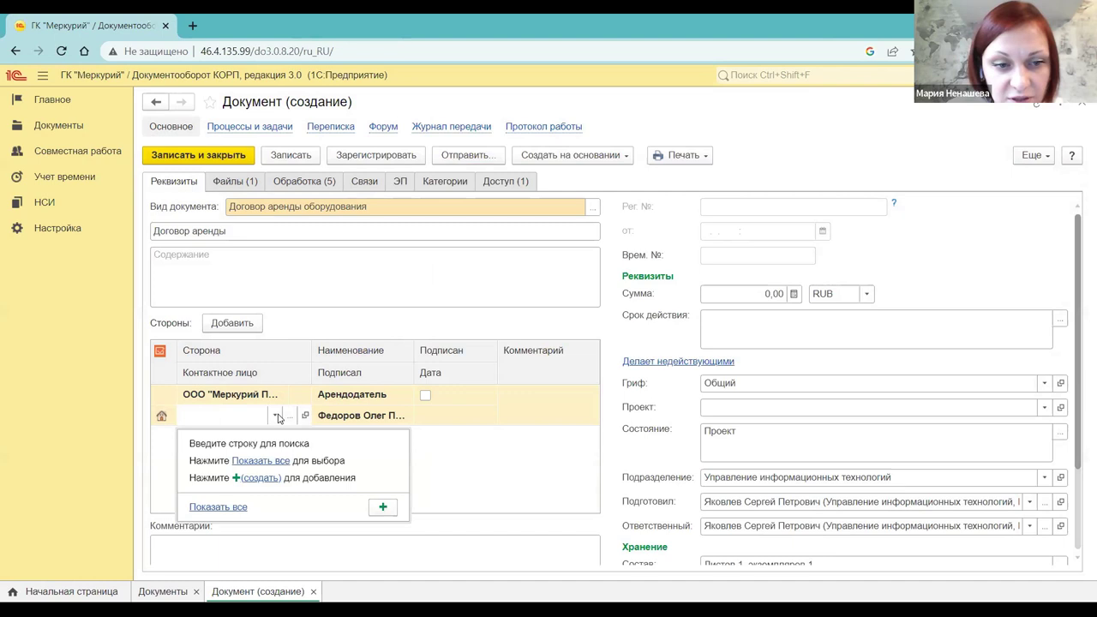
pyautogui.click(261, 461)
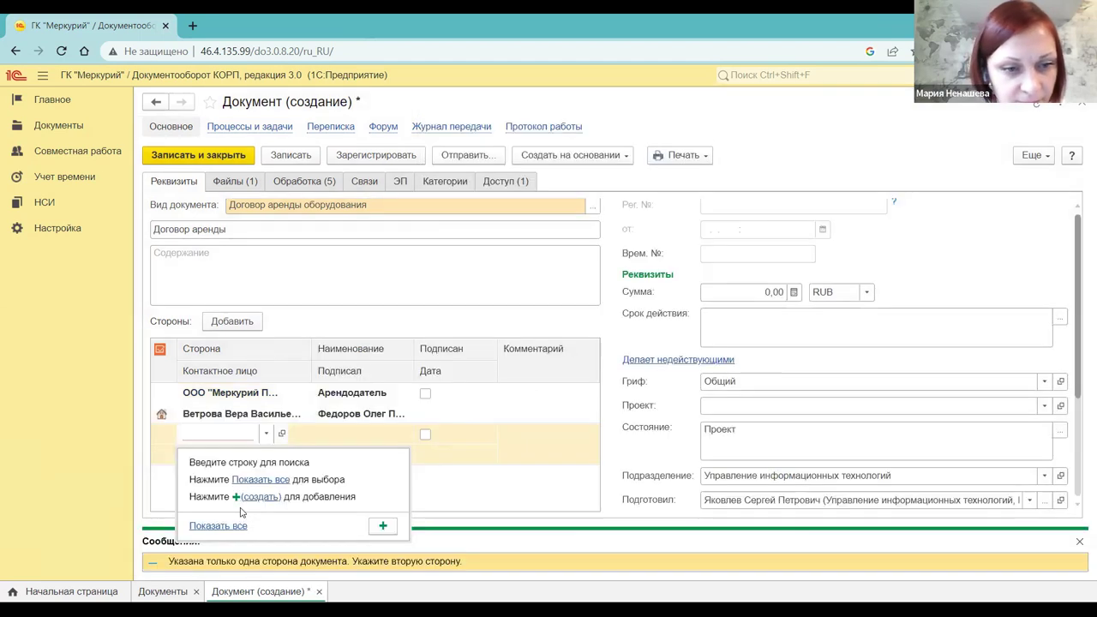
# Fill in the contract's second party with the counterparty Адвокатское бюро "Аплана" in the role Арендатор.
pyautogui.click(255, 482)
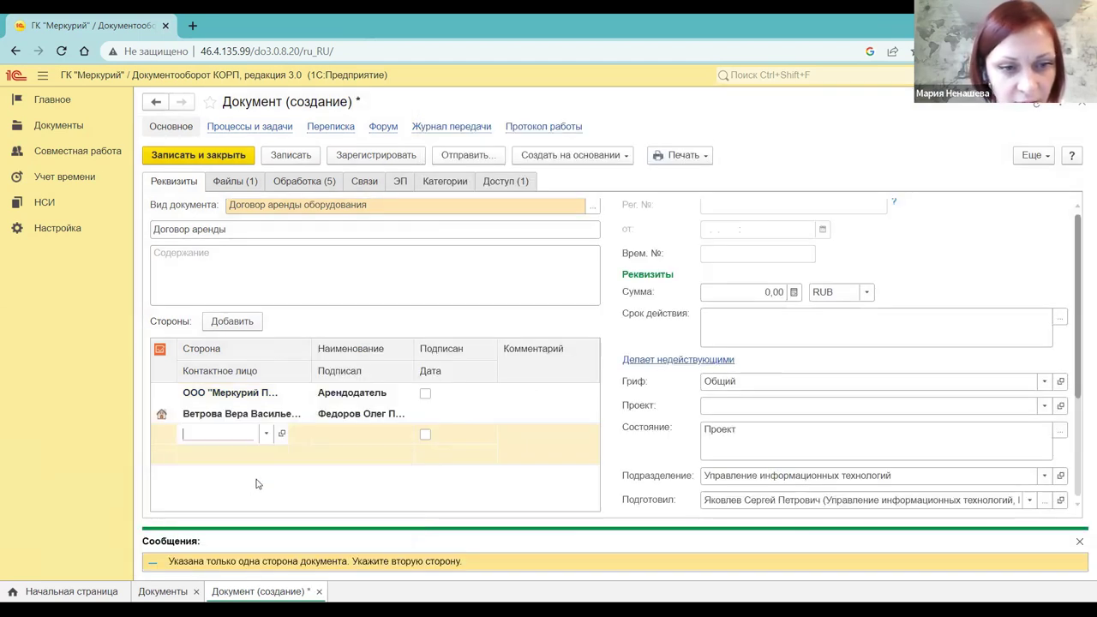
pyautogui.press('F4')
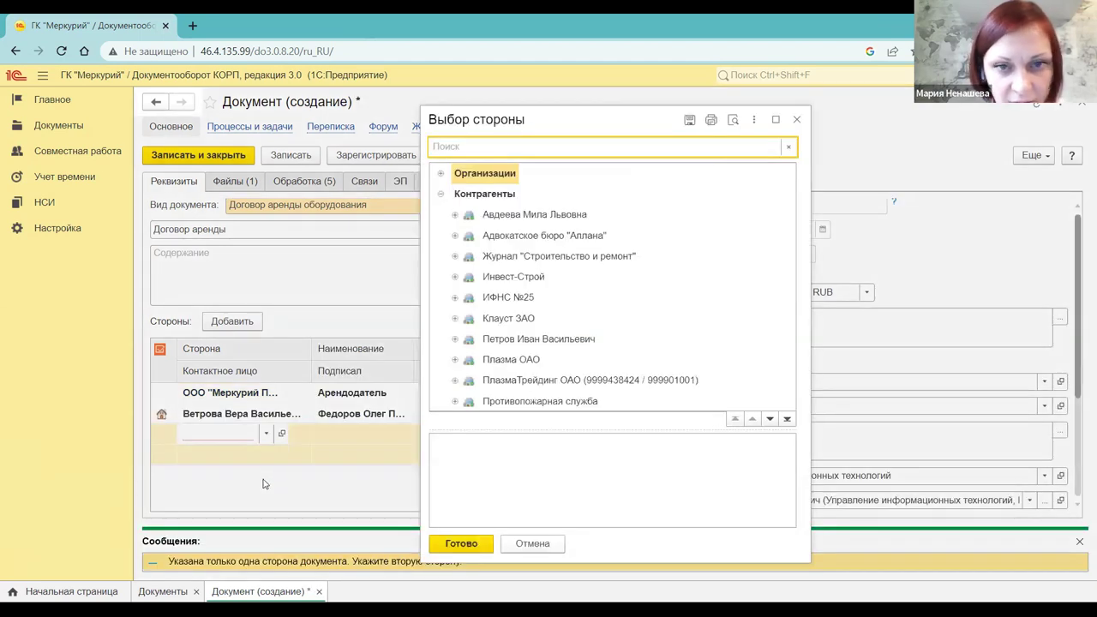
pyautogui.click(527, 236)
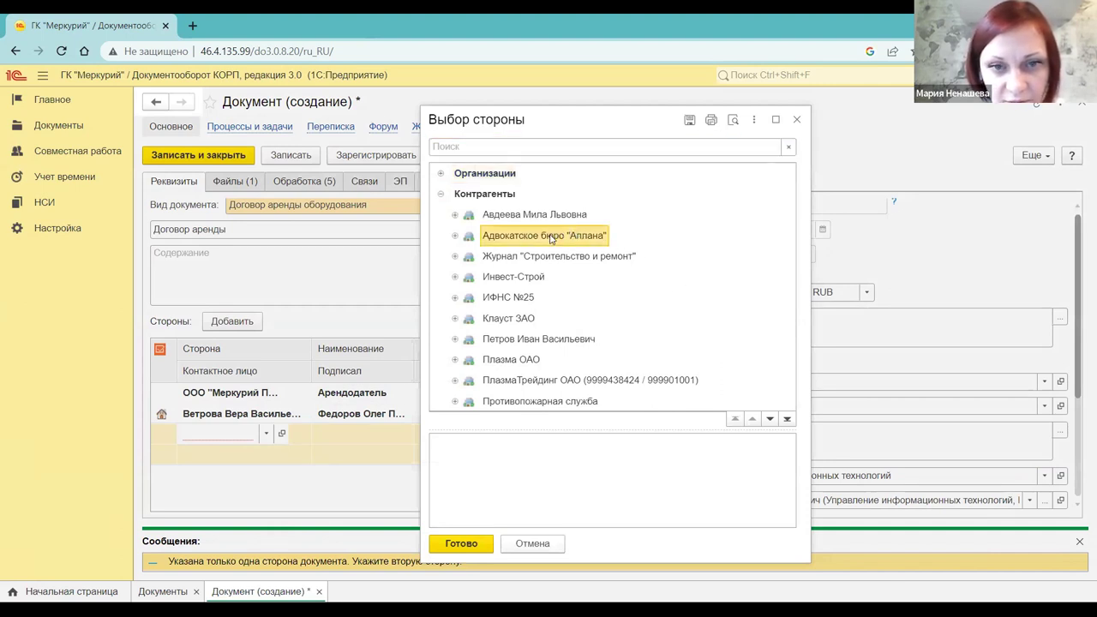
pyautogui.click(461, 544)
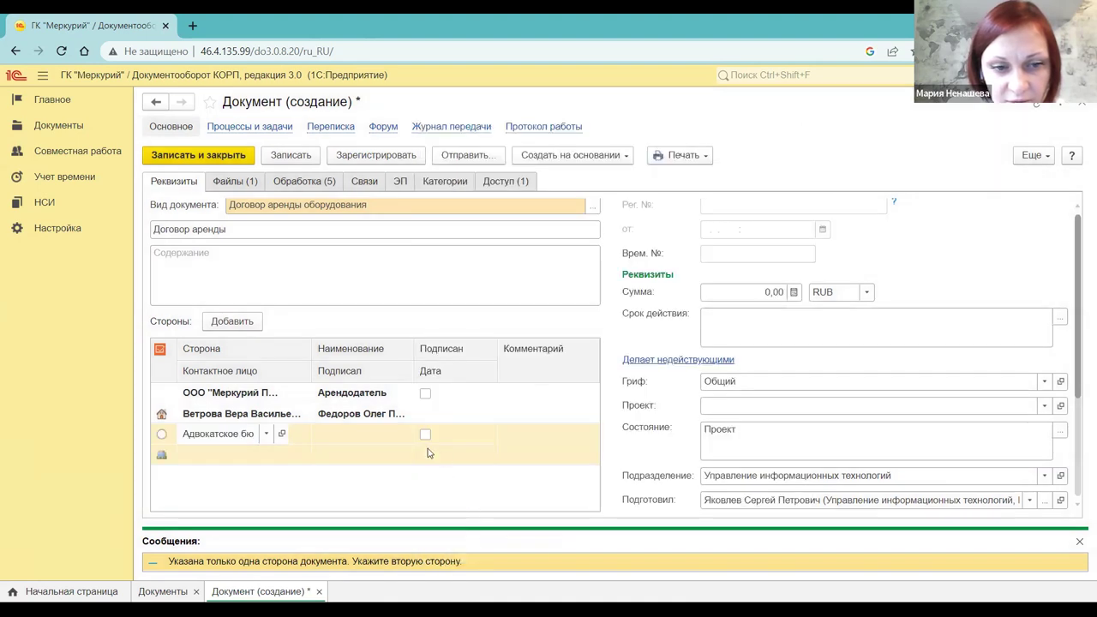
pyautogui.click(390, 437)
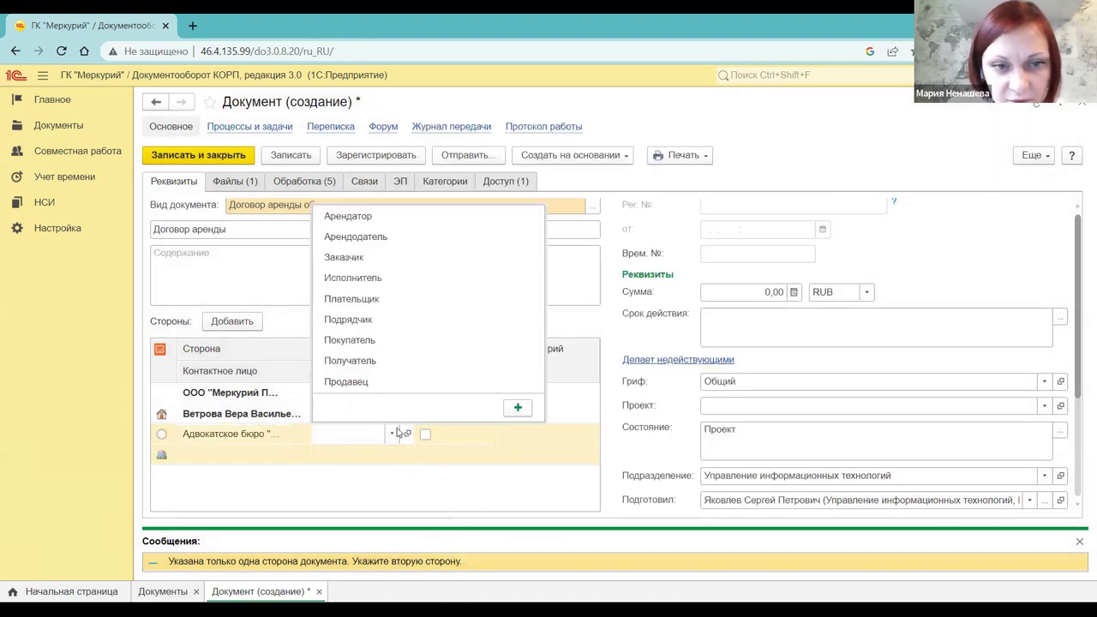
pyautogui.click(441, 217)
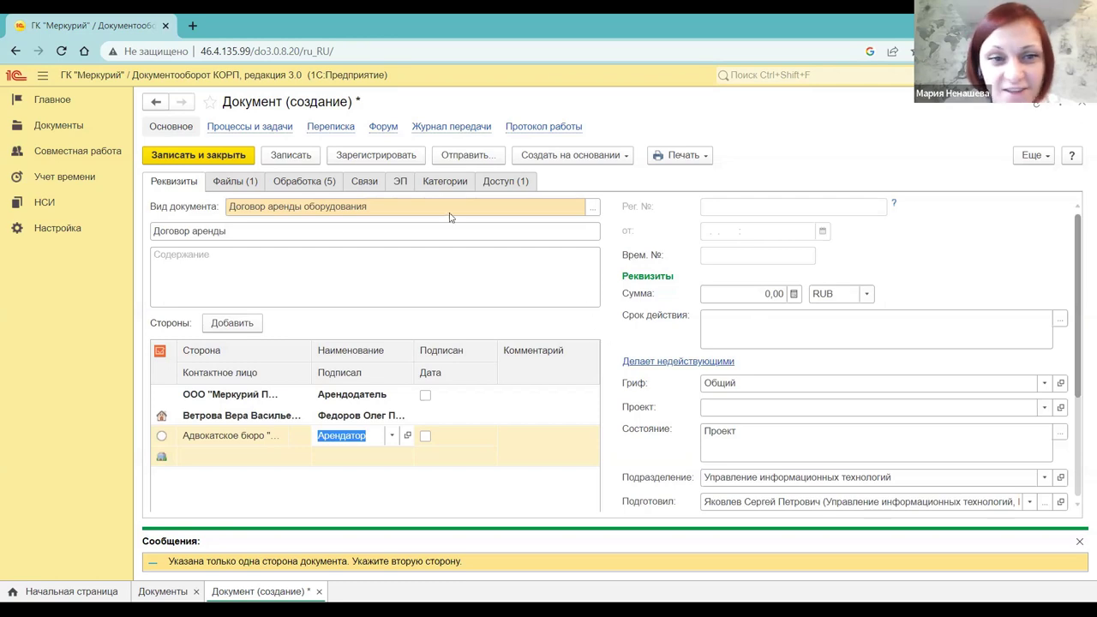
# Save the new rental contract and set its Сумма to 10 000 RUB.
pyautogui.click(301, 162)
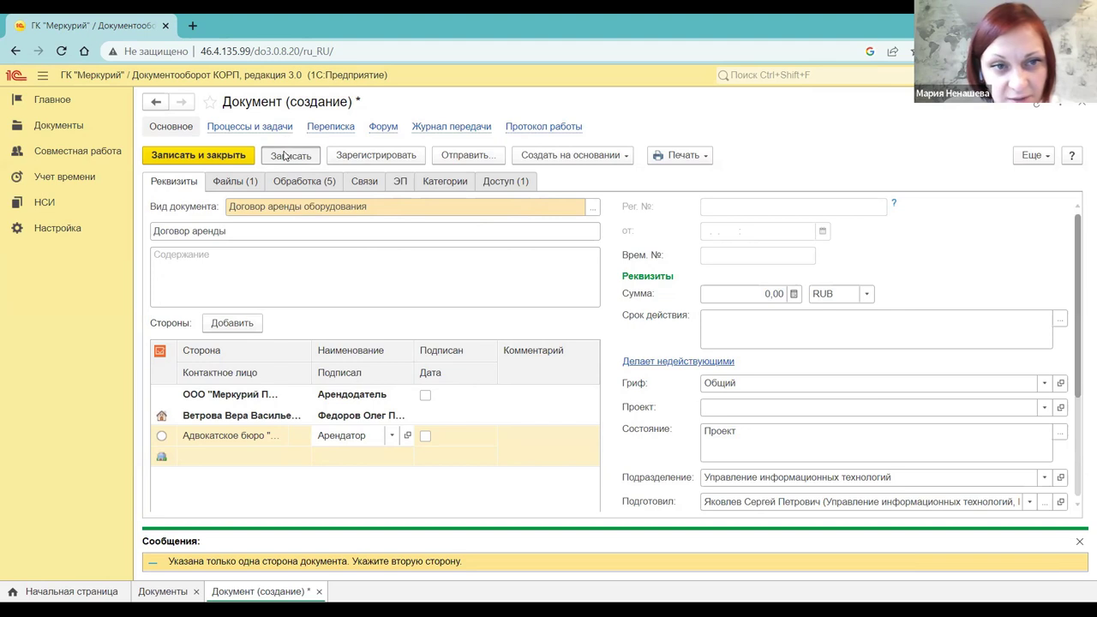
pyautogui.click(285, 155)
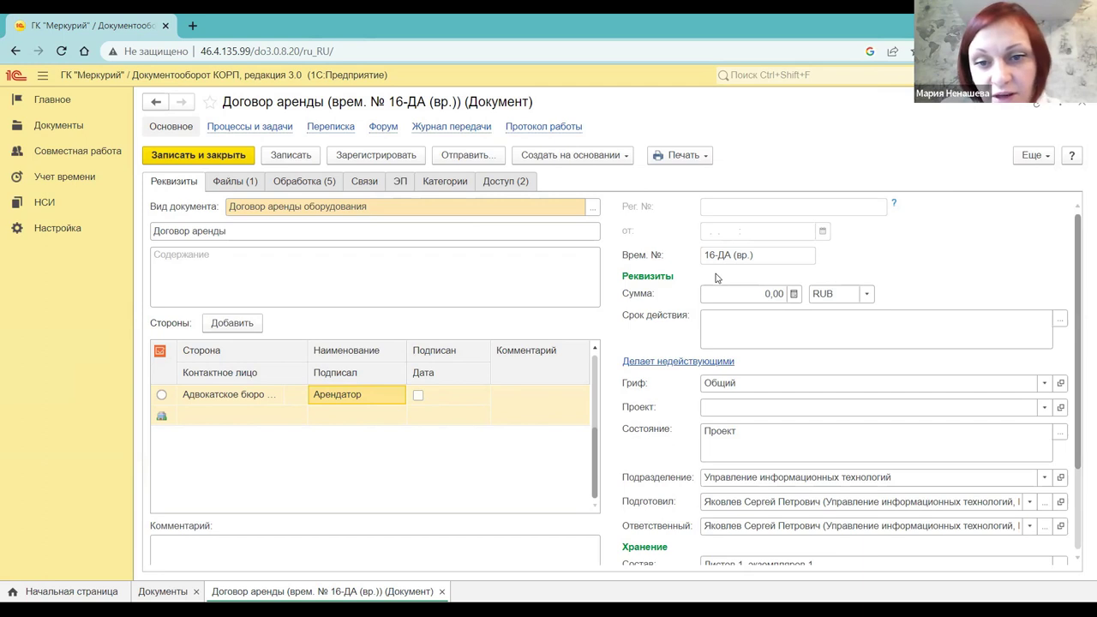
pyautogui.click(763, 294)
pyautogui.write('10000')
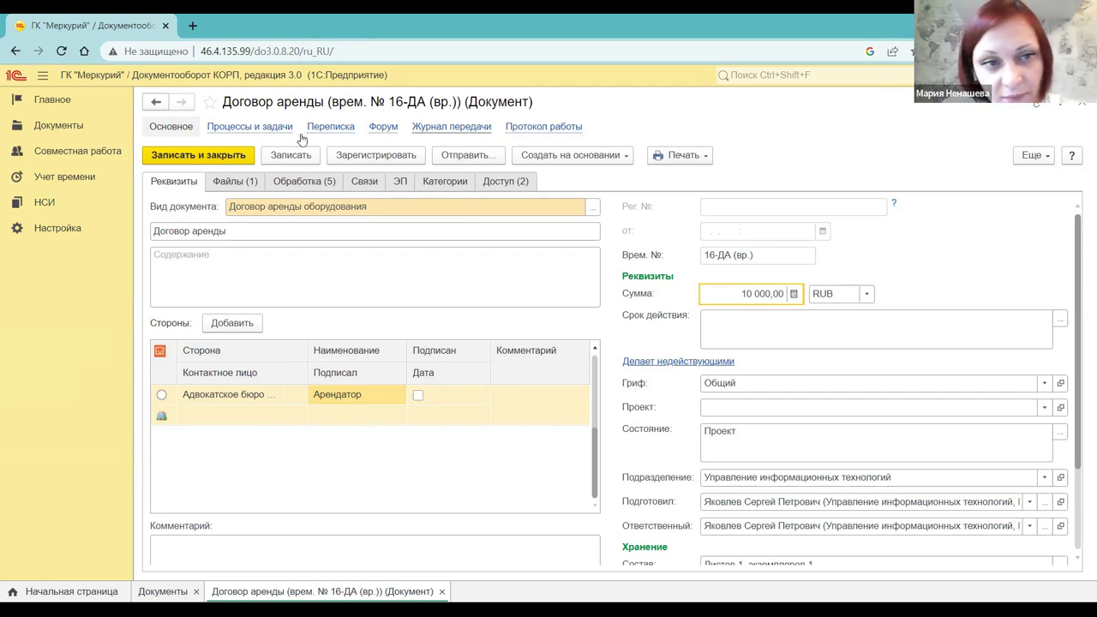
# Open the rental contract's list of processing actions and start the processing.
pyautogui.click(289, 186)
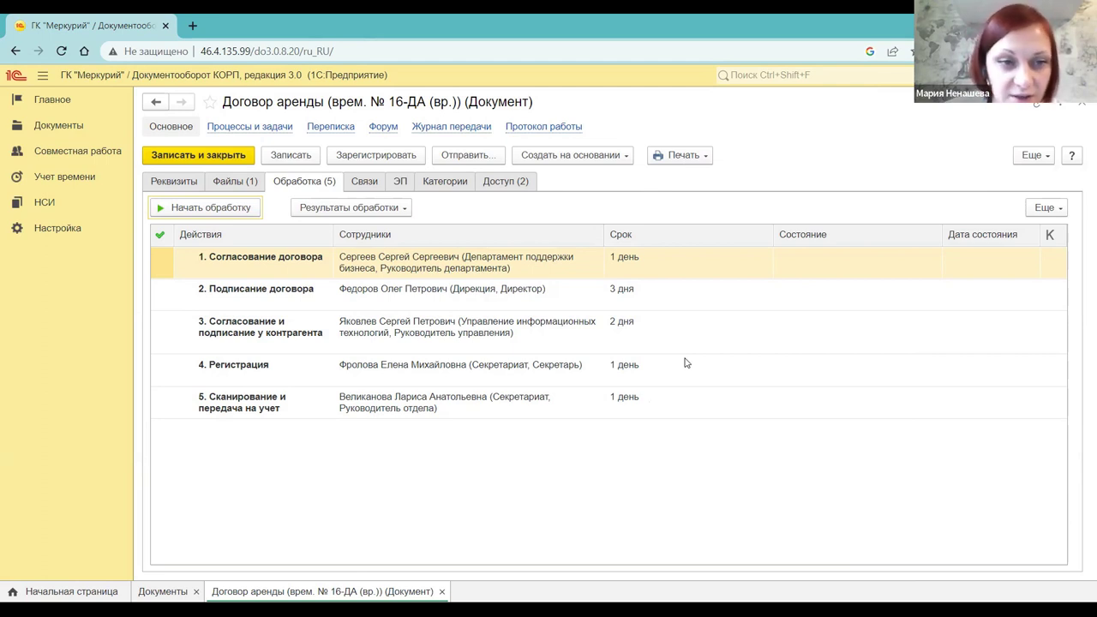
pyautogui.click(204, 208)
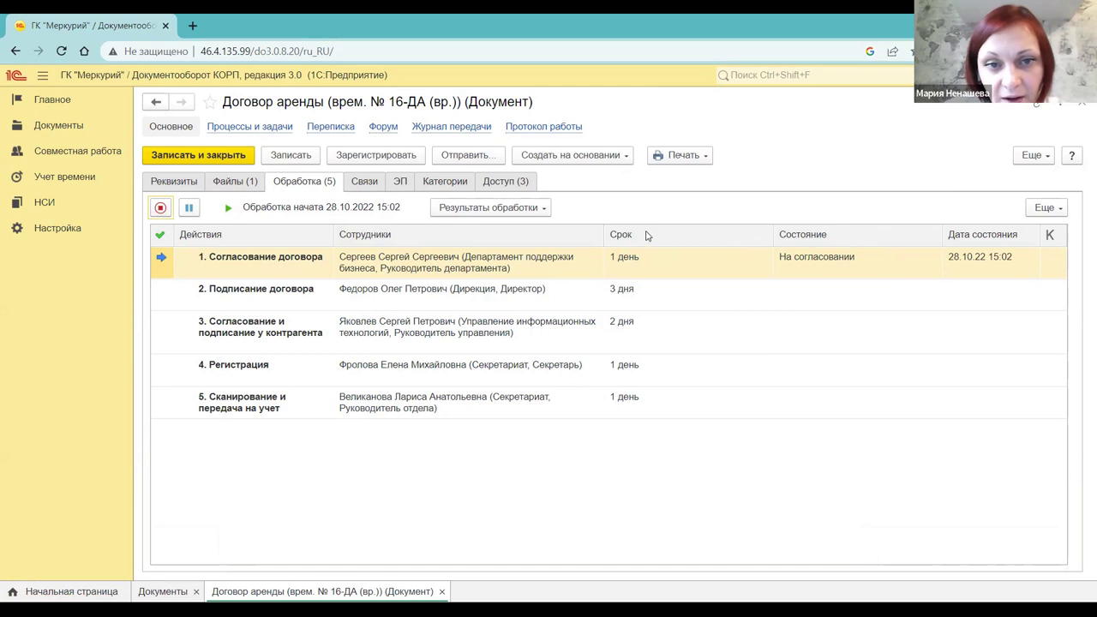
pyautogui.click(544, 208)
pyautogui.click(544, 208)
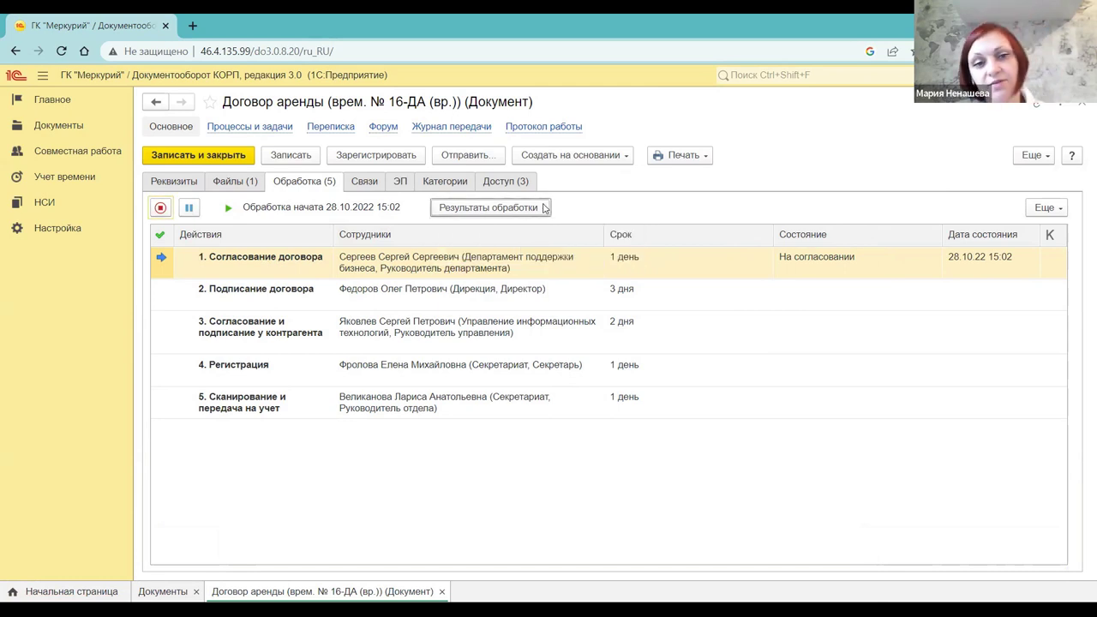
pyautogui.click(544, 209)
pyautogui.click(544, 208)
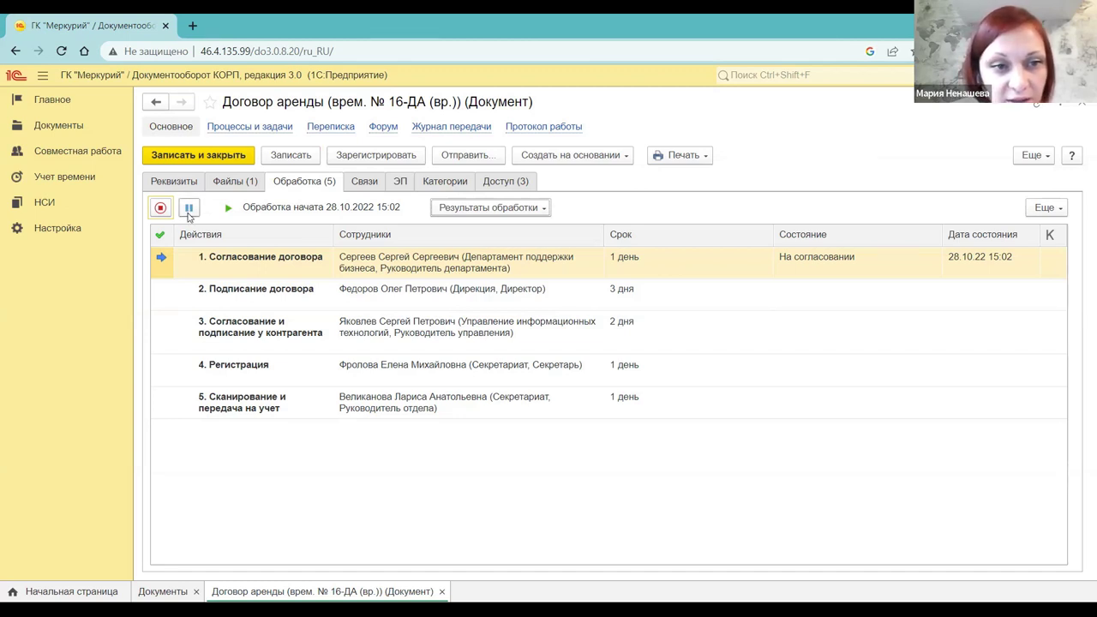
# Open the Согласование договора task with its contract file, approve it with yourself as the actual performer, and save the contract.
pyautogui.click(410, 269)
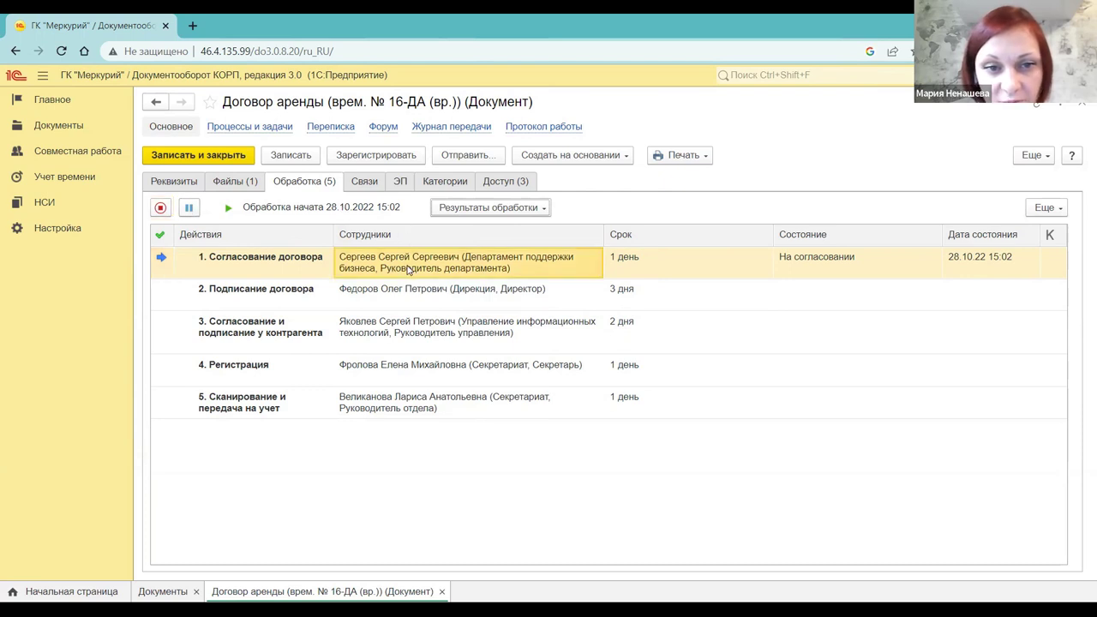
pyautogui.doubleClick(248, 273)
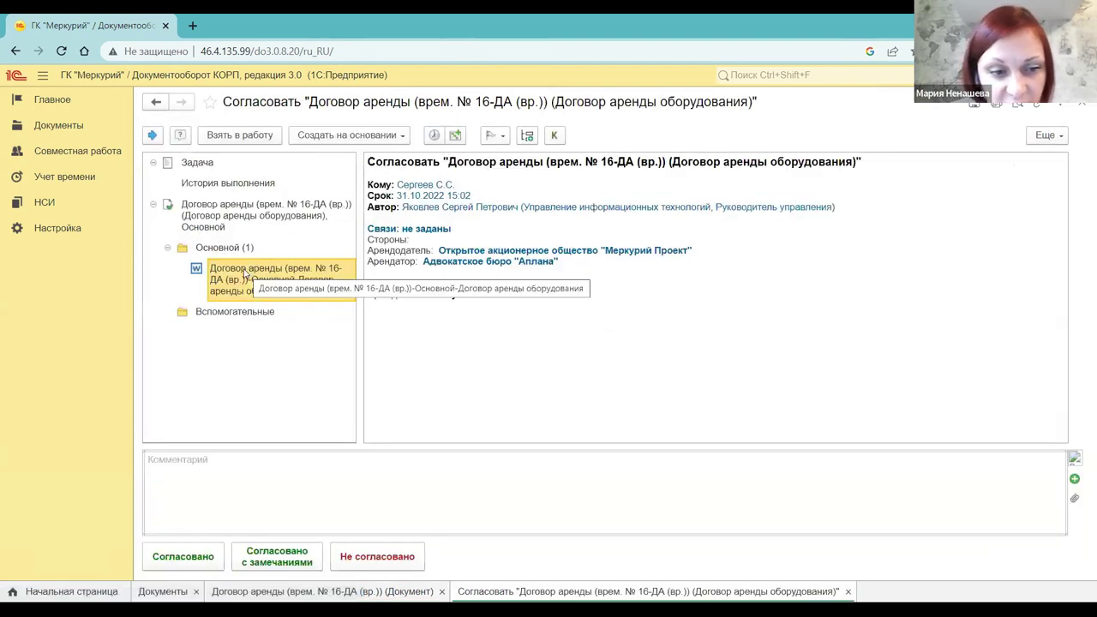
pyautogui.click(178, 516)
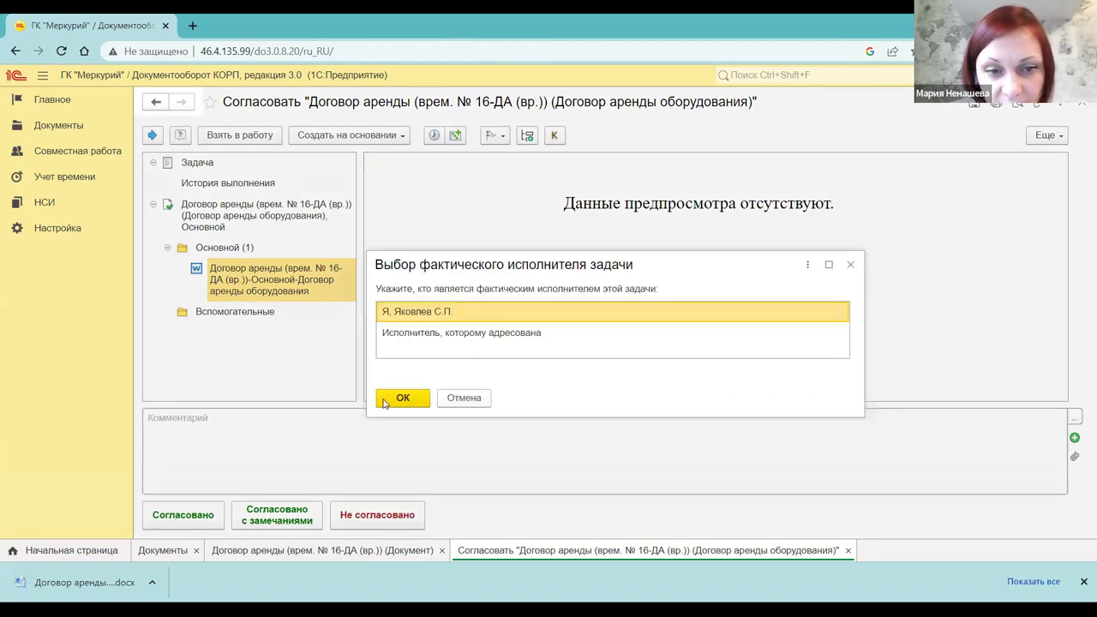
pyautogui.click(401, 399)
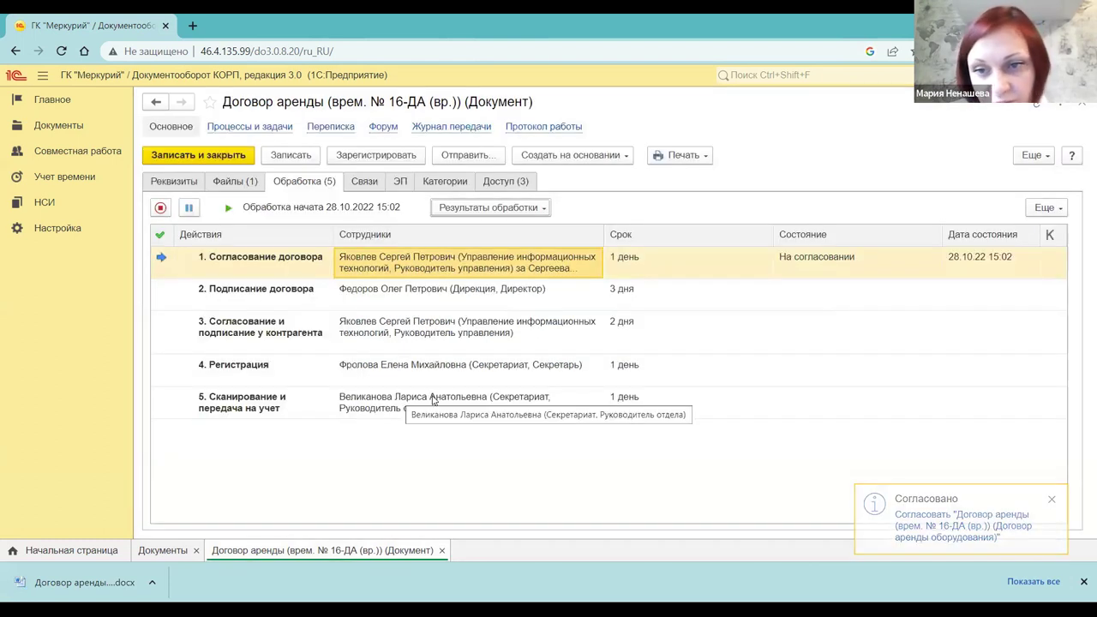
pyautogui.click(276, 155)
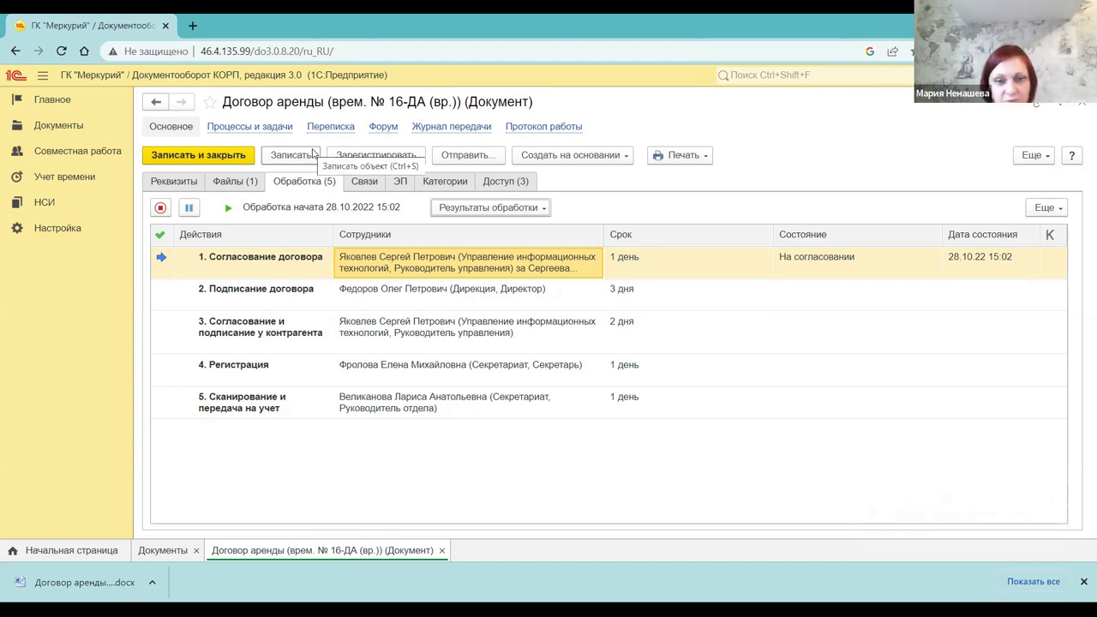
# Open the contract's paper-signing task from its processes and tasks, and try to mark it Подписано with yourself as the actual performer.
pyautogui.click(272, 127)
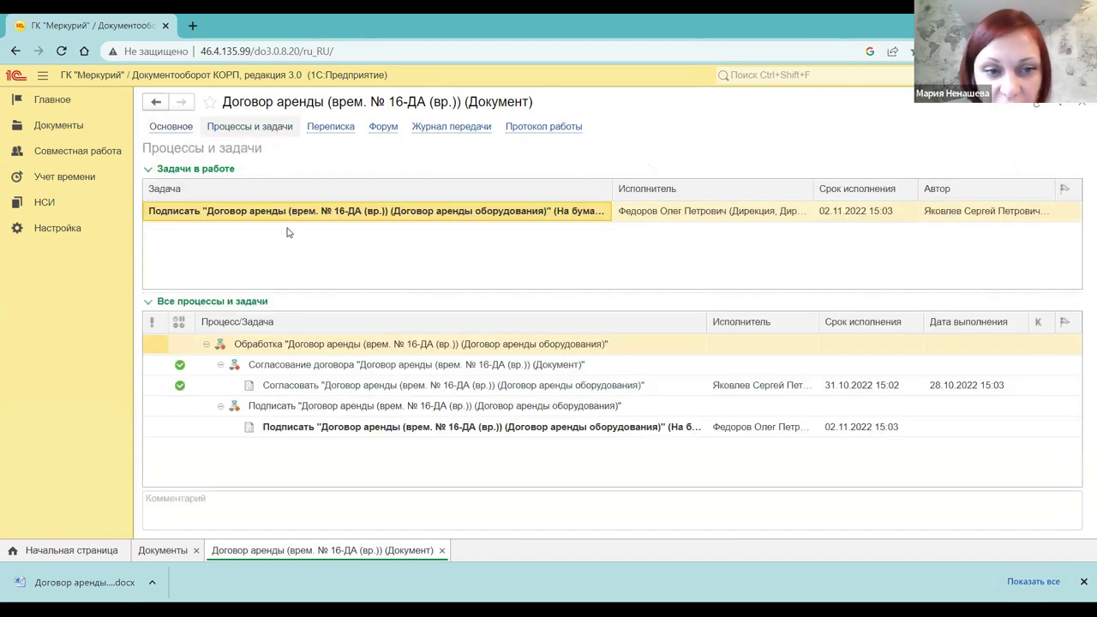
pyautogui.doubleClick(285, 427)
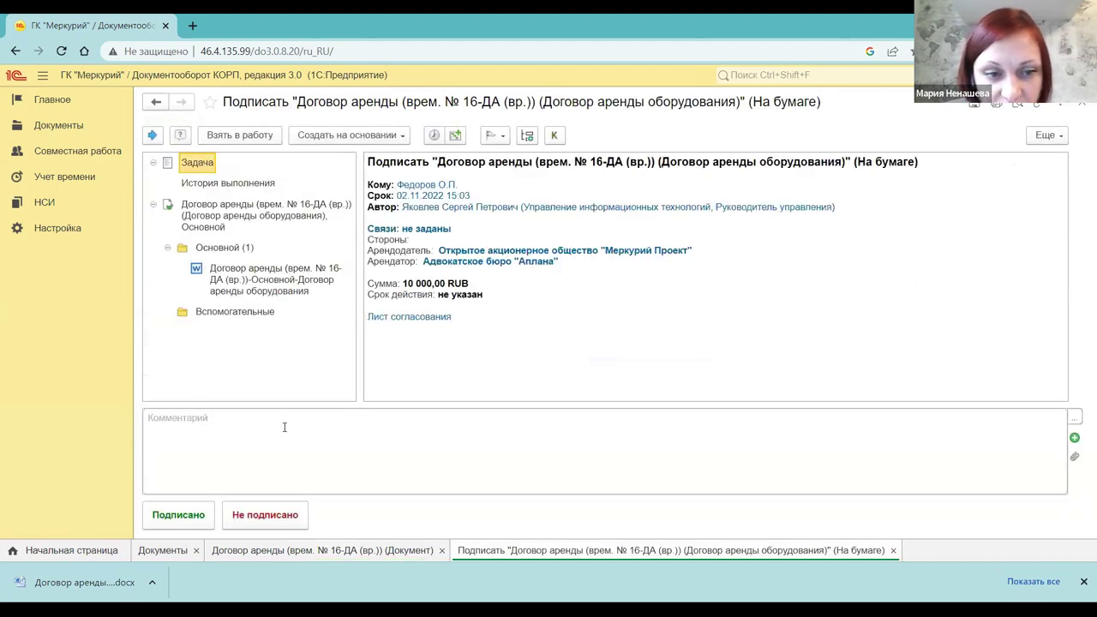
pyautogui.click(170, 512)
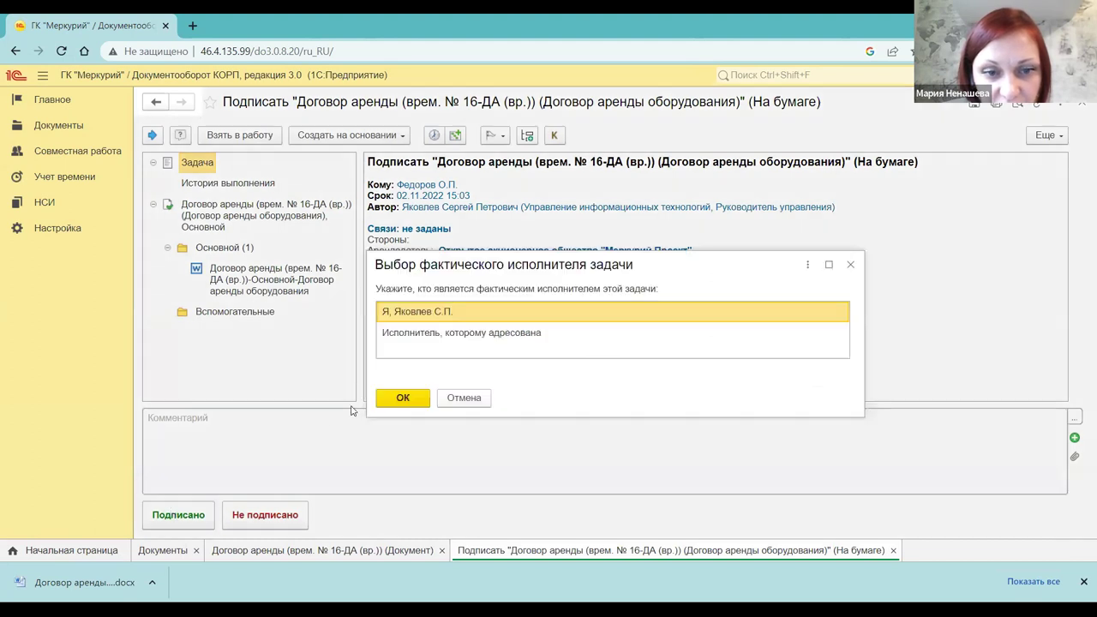
pyautogui.click(408, 400)
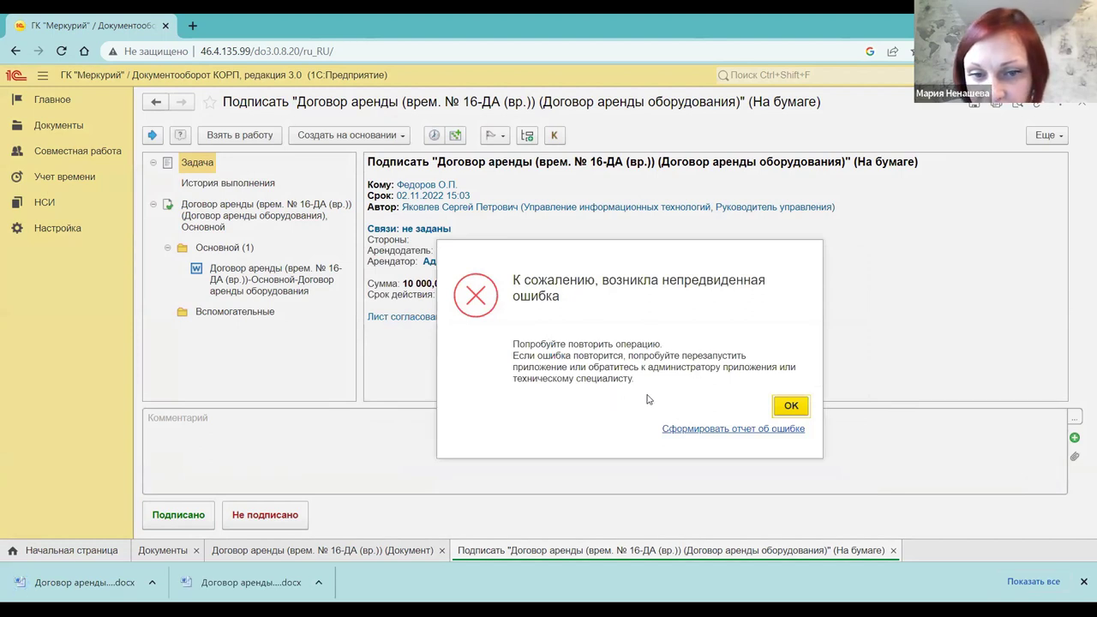
pyautogui.click(787, 407)
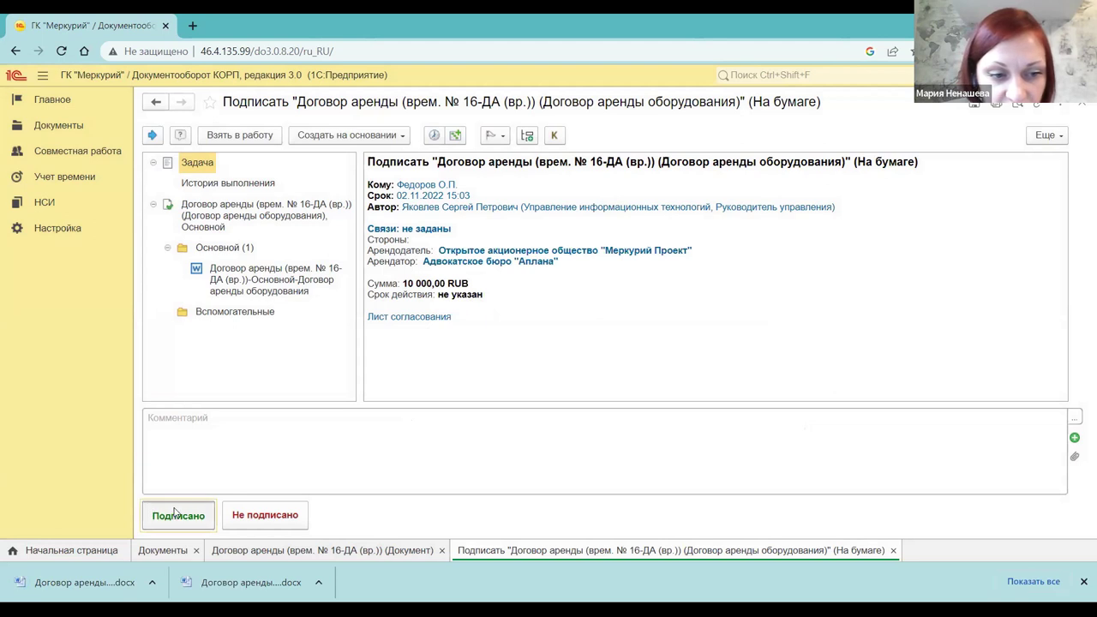
# Retry marking the signing task as Подписано with yourself as the actual performer, and close the task.
pyautogui.click(176, 514)
pyautogui.click(400, 403)
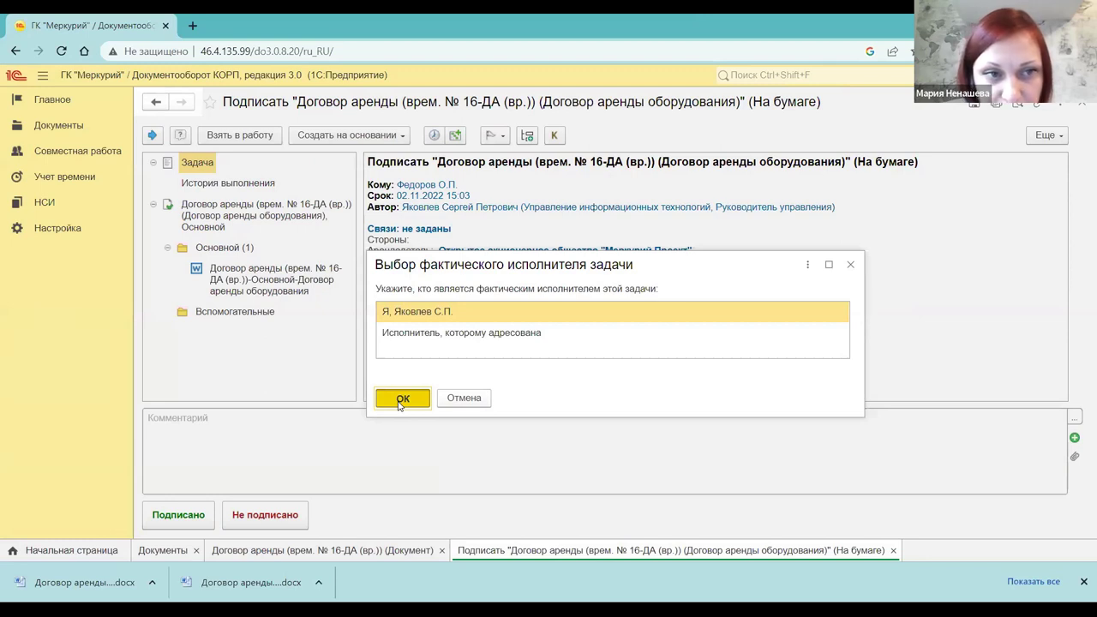
pyautogui.click(401, 399)
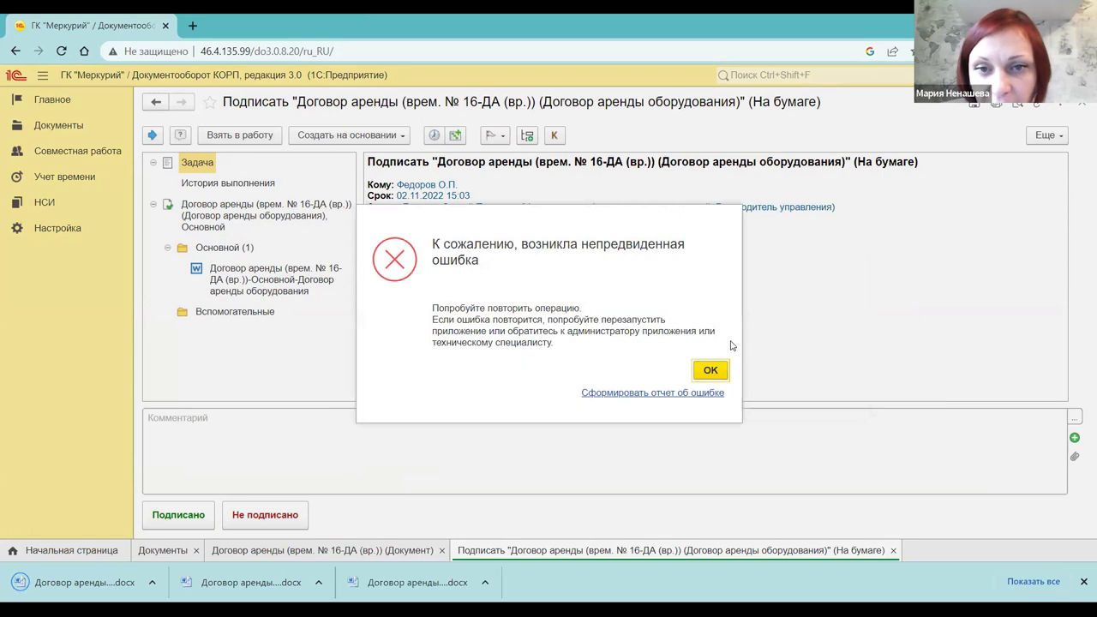
pyautogui.click(696, 374)
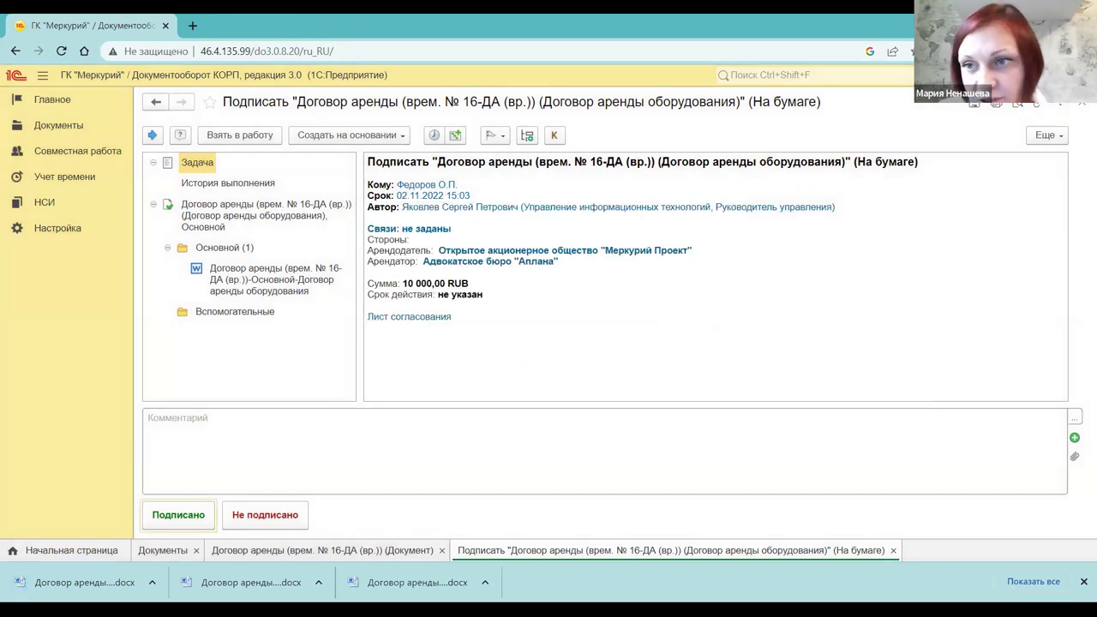
pyautogui.click(1081, 107)
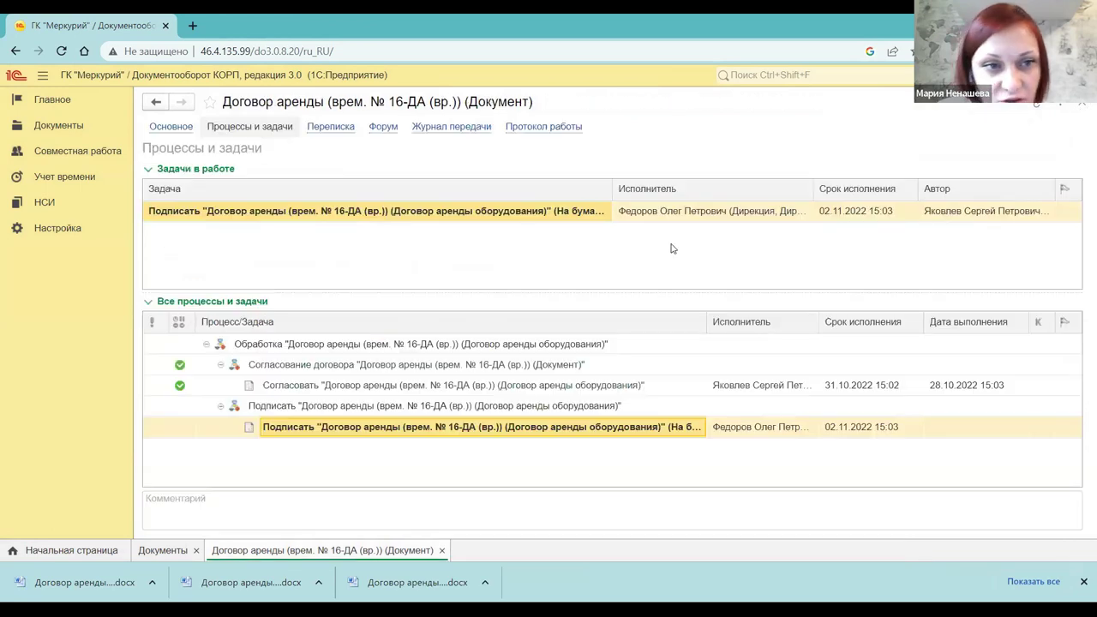
# Review the rental contract's processing actions and its Реквизиты, and switch to the closing slide of the presentation.
pyautogui.click(179, 128)
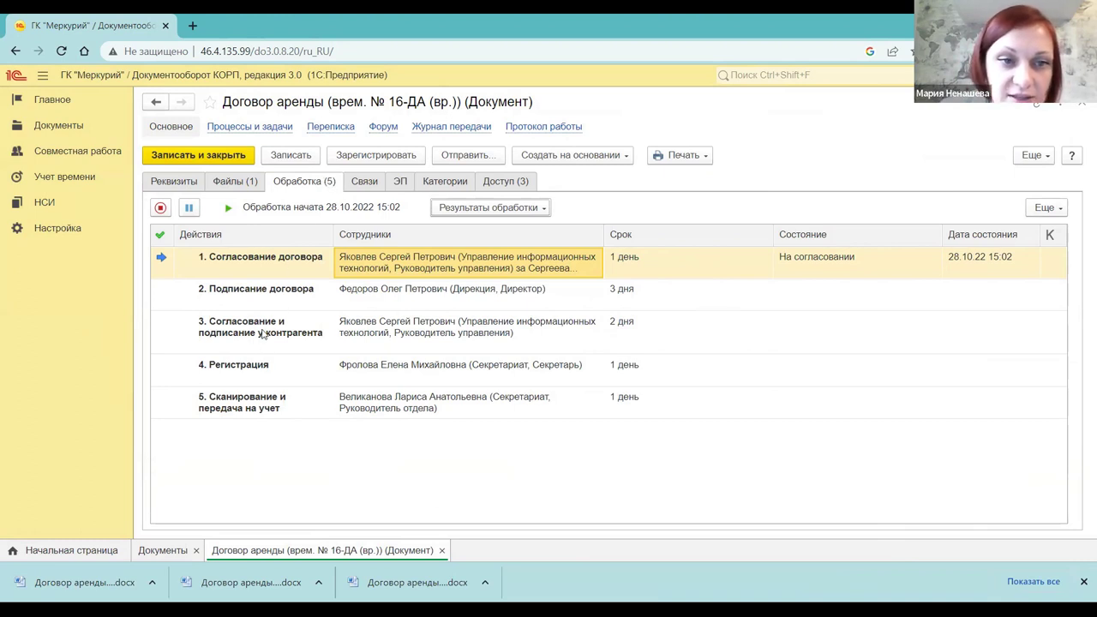
pyautogui.click(173, 183)
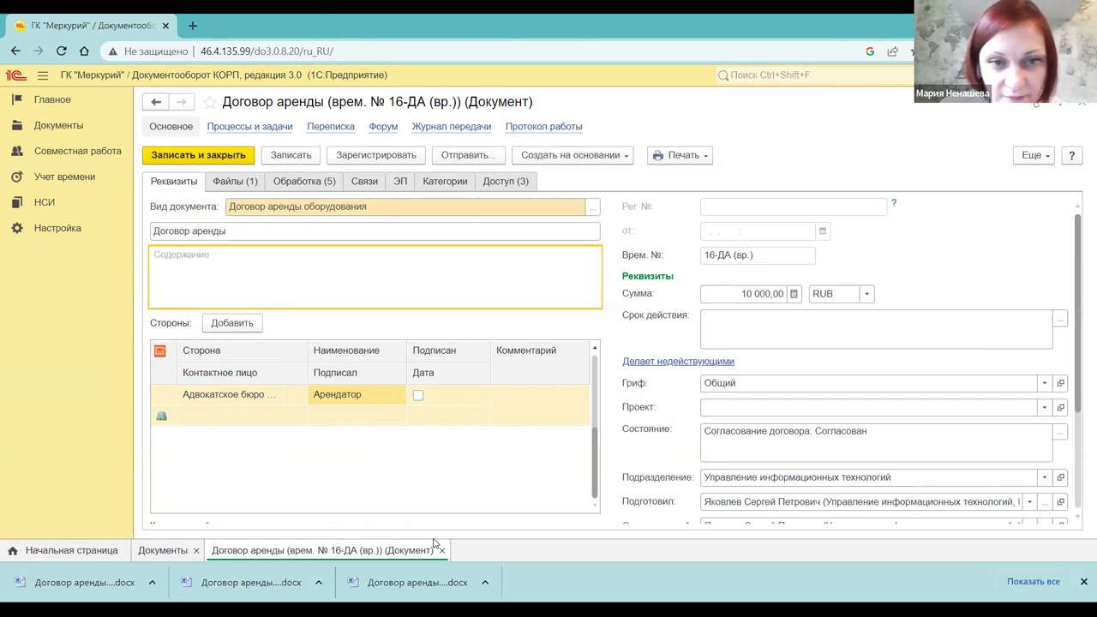
pyautogui.hotkey('alt', 'Tab')
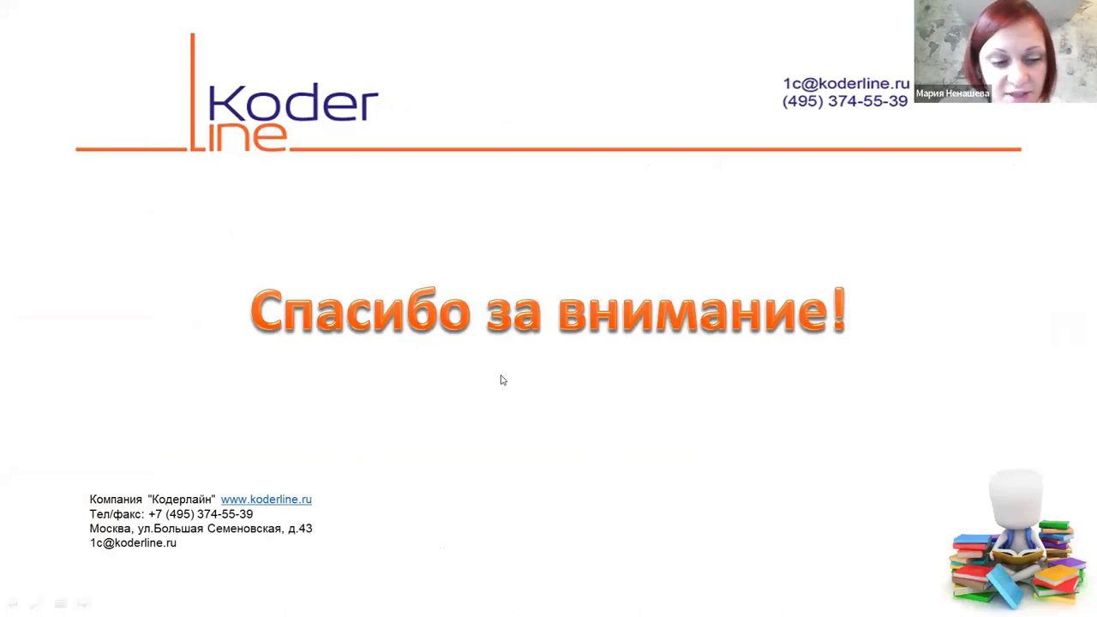